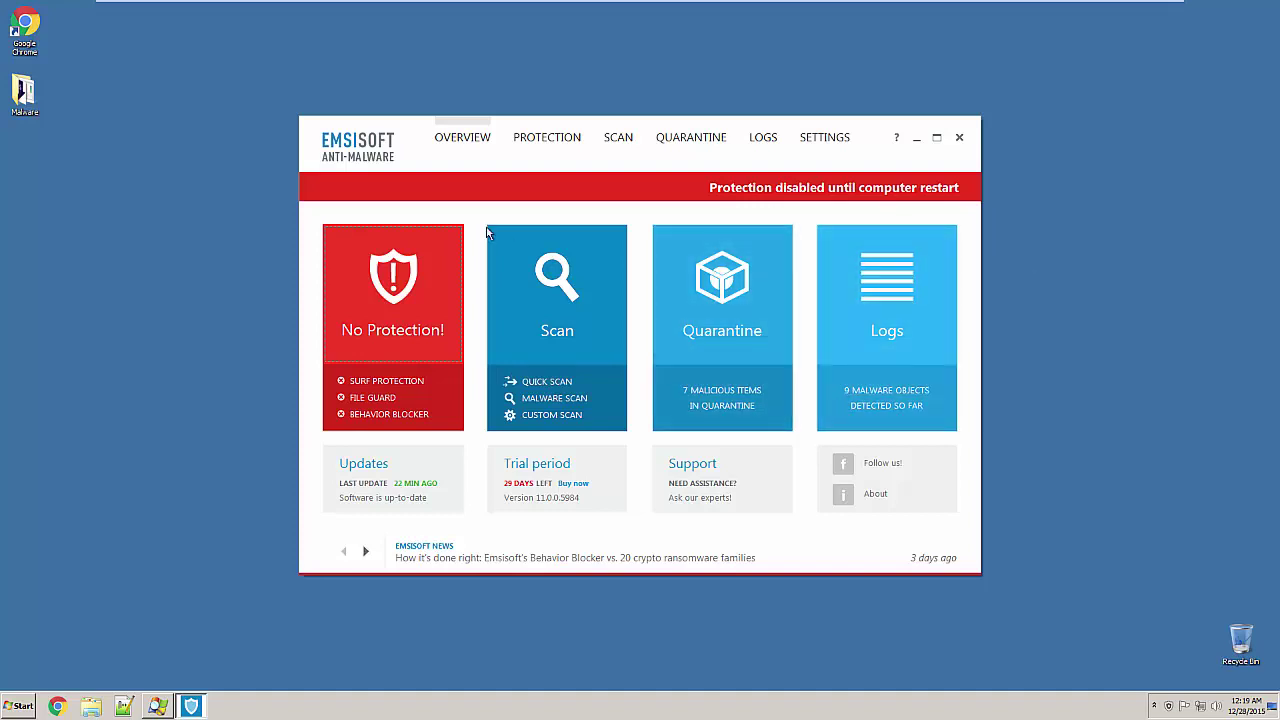
Step: Open the Malware folder and create a text document named info.txt on the desktop
double_click(34, 110)
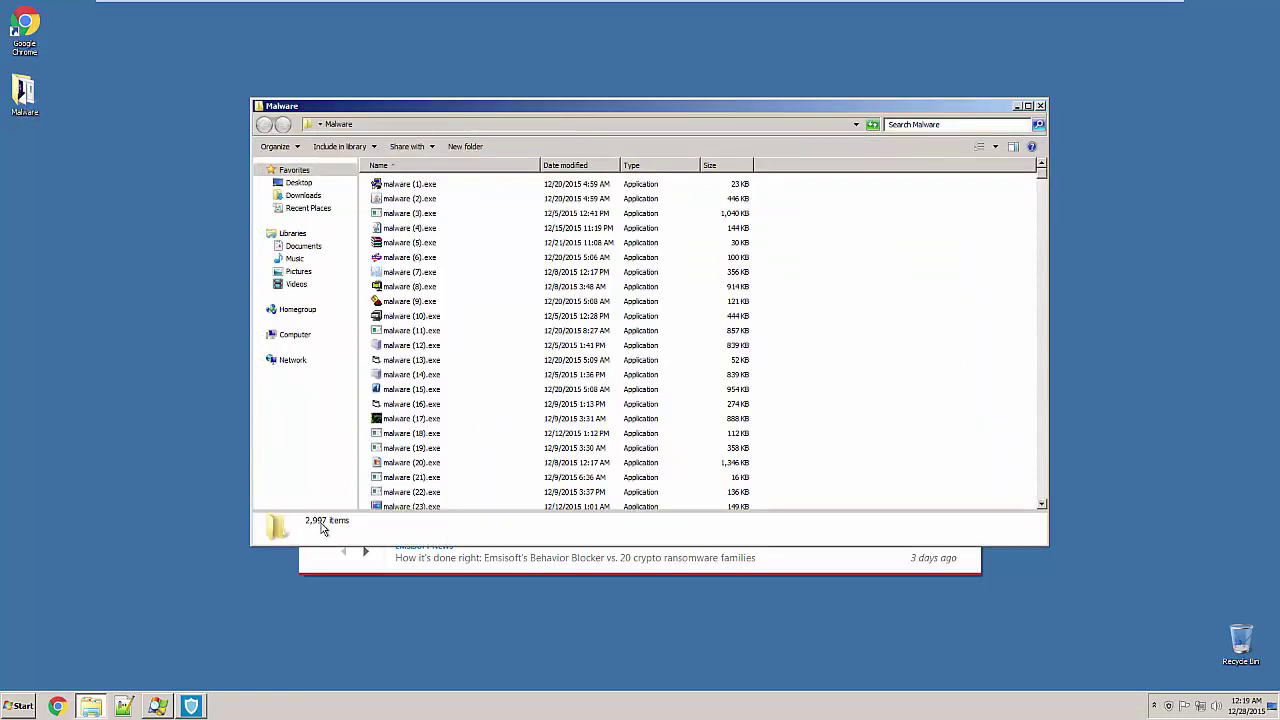
right_click(107, 290)
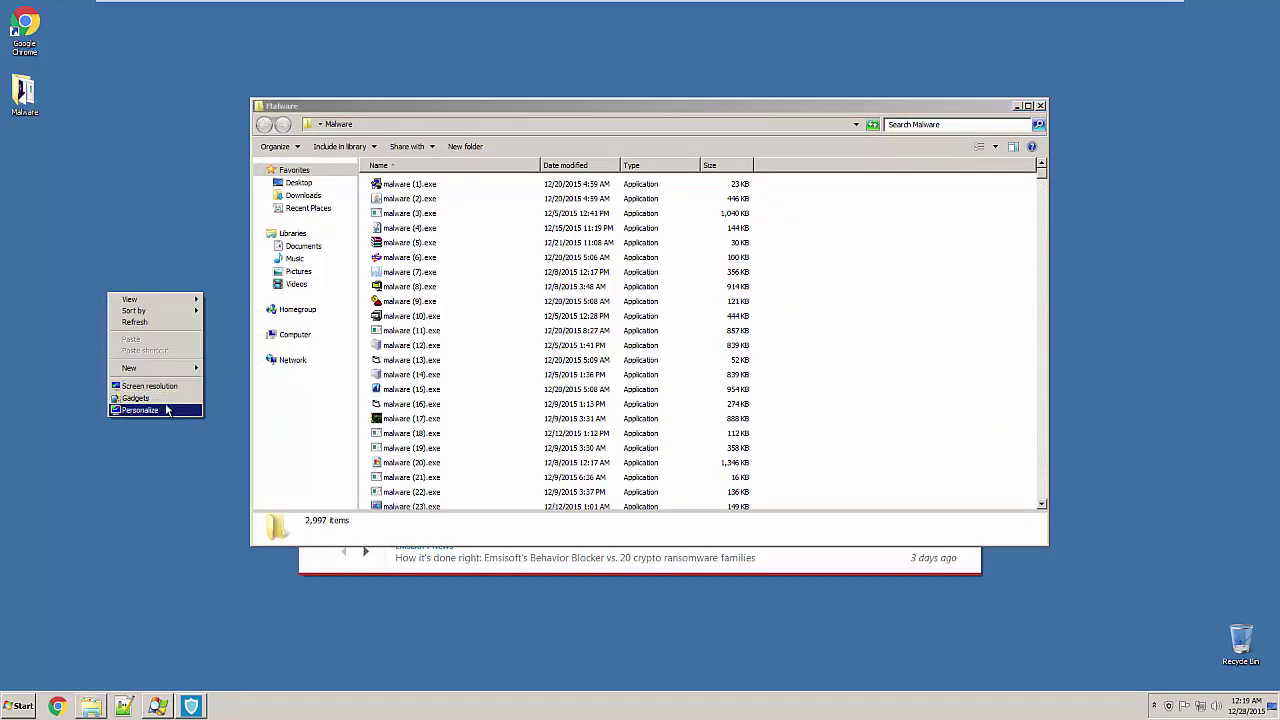
mouse_move(170, 378)
left_click(239, 446)
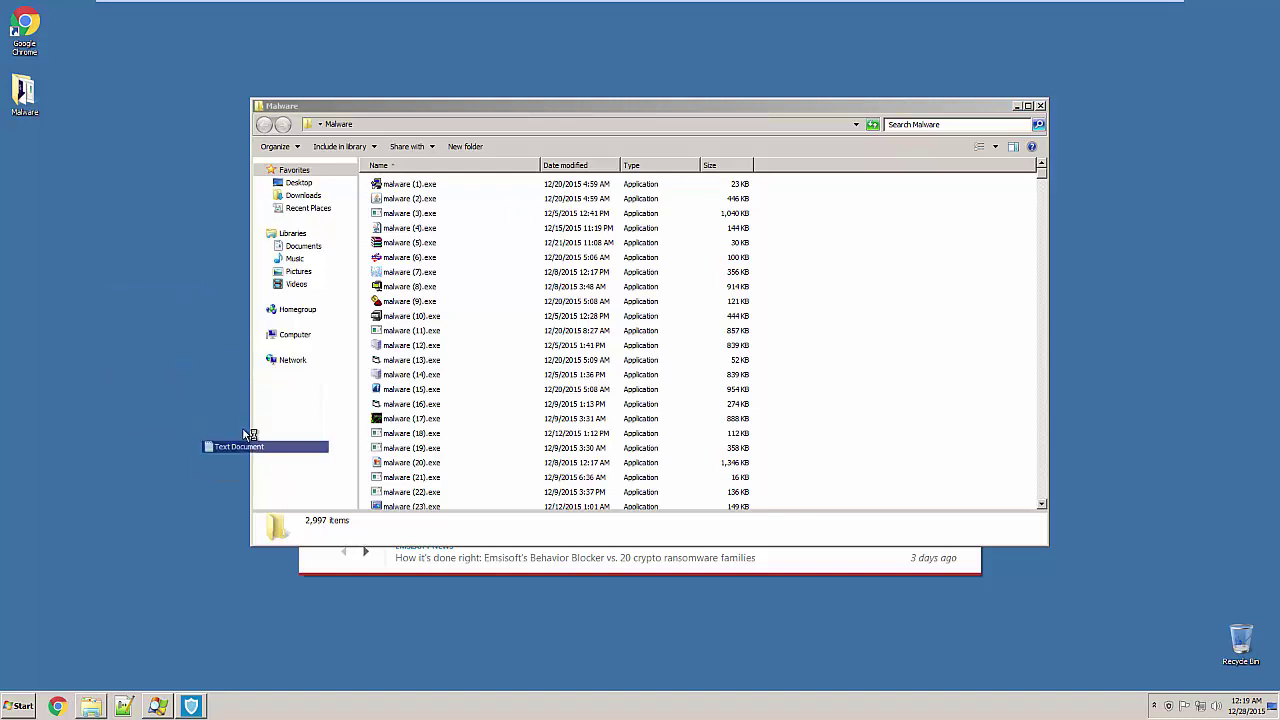
key("BackSpace")
type("info.txt")
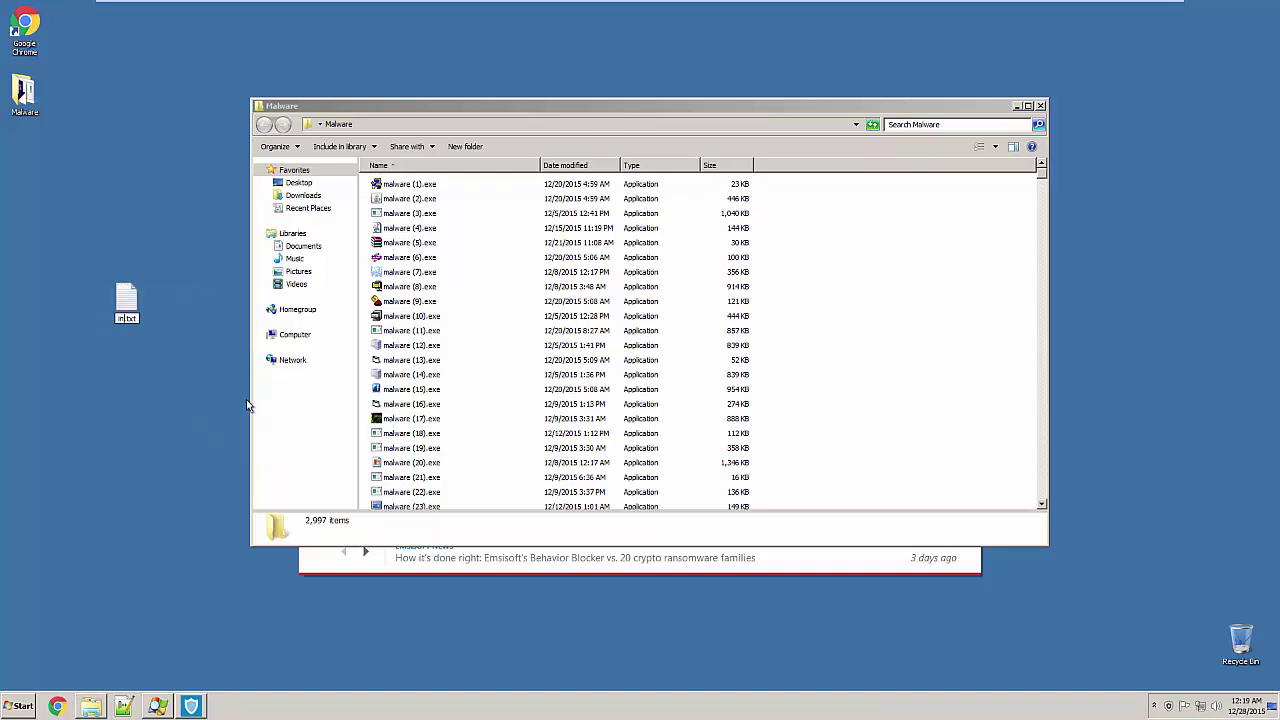
key("Return")
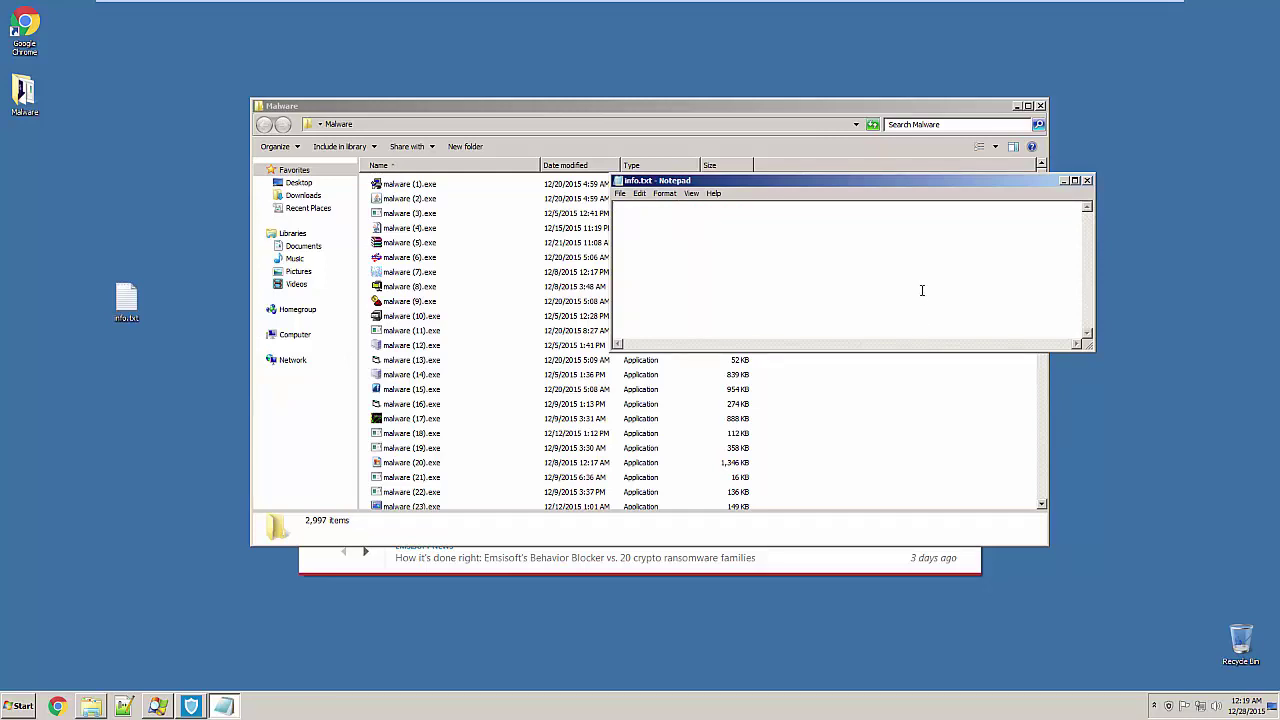
Step: Record "2,997 Items" in info.txt, save it and close Notepad
type("2,997")
key("Left")
key("Left")
key("Left")
type(",ems")
key("BackSpace")
key("BackSpace")
key("BackSpace")
key("BackSpace")
key("BackSpace")
type("Items")
left_click(1087, 180)
Step: Place info.txt in the desktop's upper-right corner and move the Malware folder window aside
left_click(132, 308)
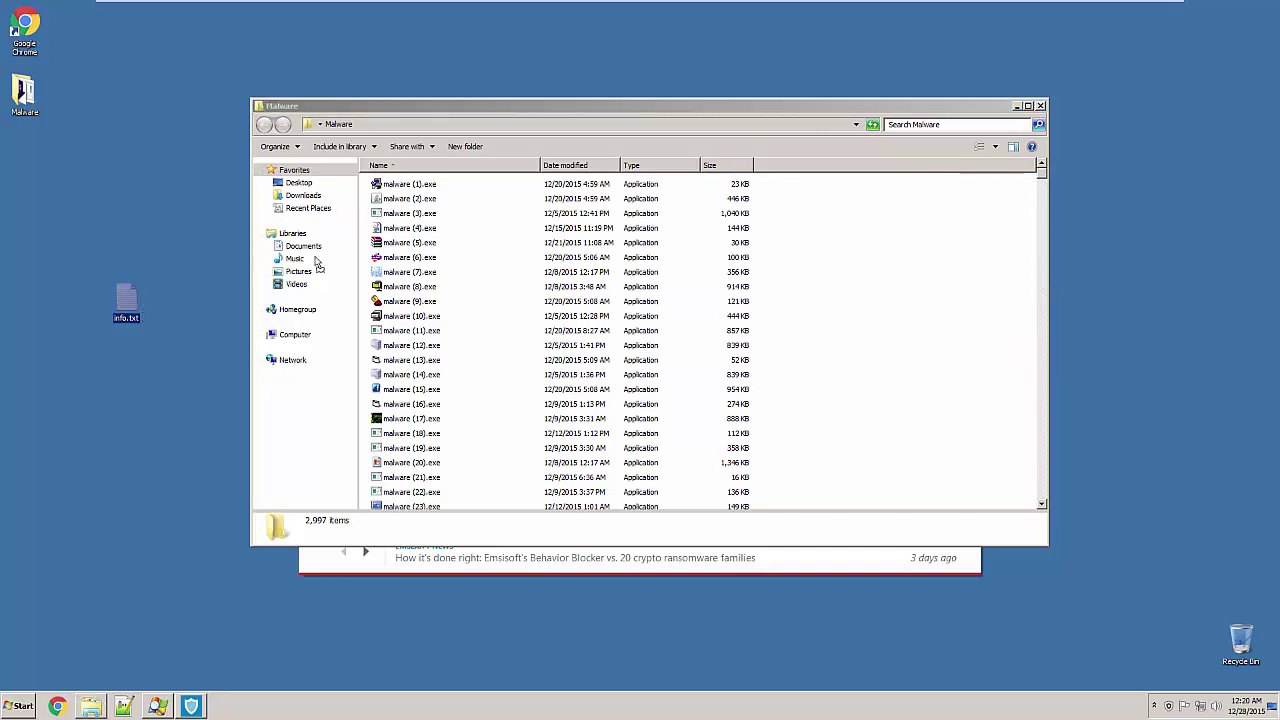
left_click_drag(1229, 68, 1230, 67)
left_click_drag(810, 108, 640, 162)
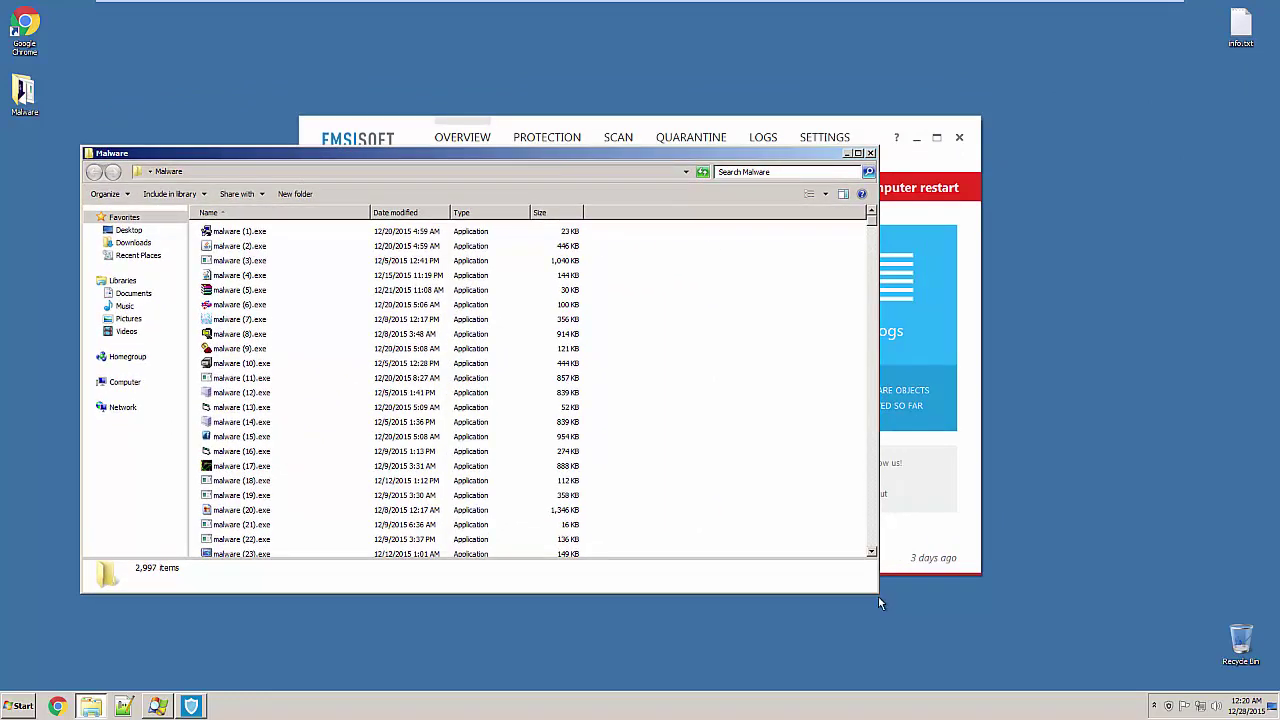
left_click(862, 137)
left_click(278, 247)
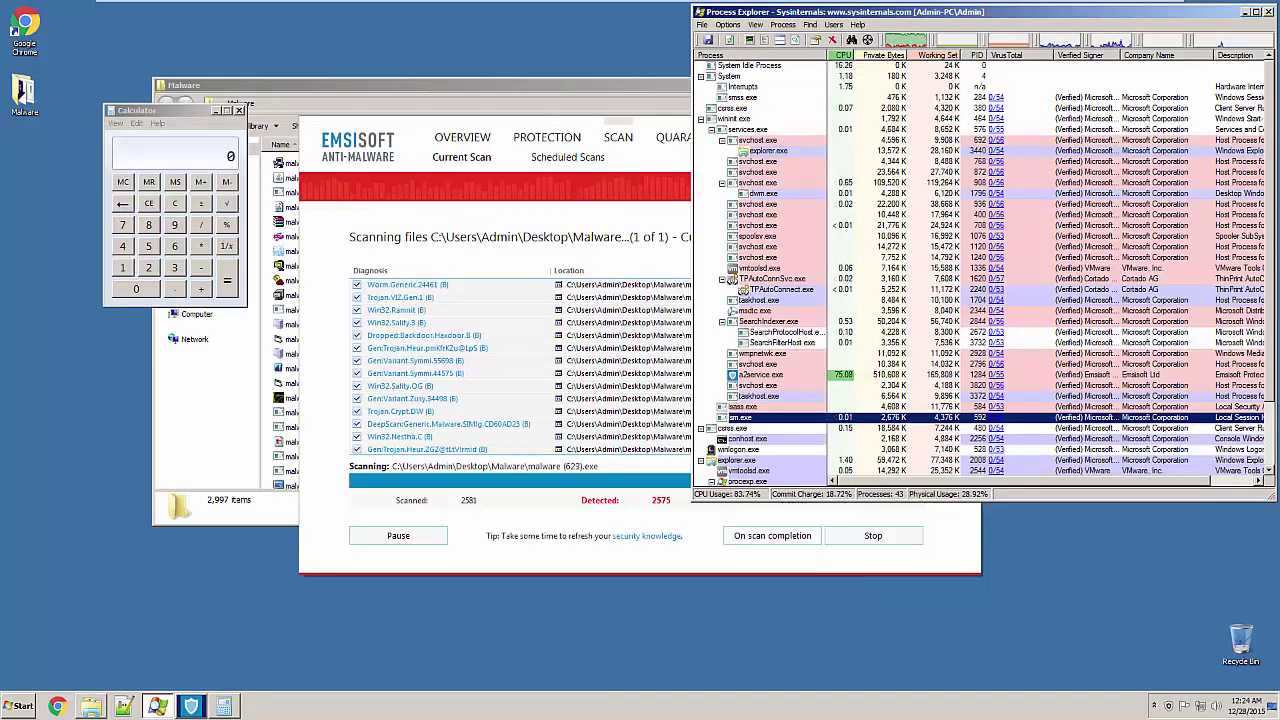
Step: Check the CPU and memory use of a2service.exe in Process Explorer and the custom scan's progress
left_click(845, 377)
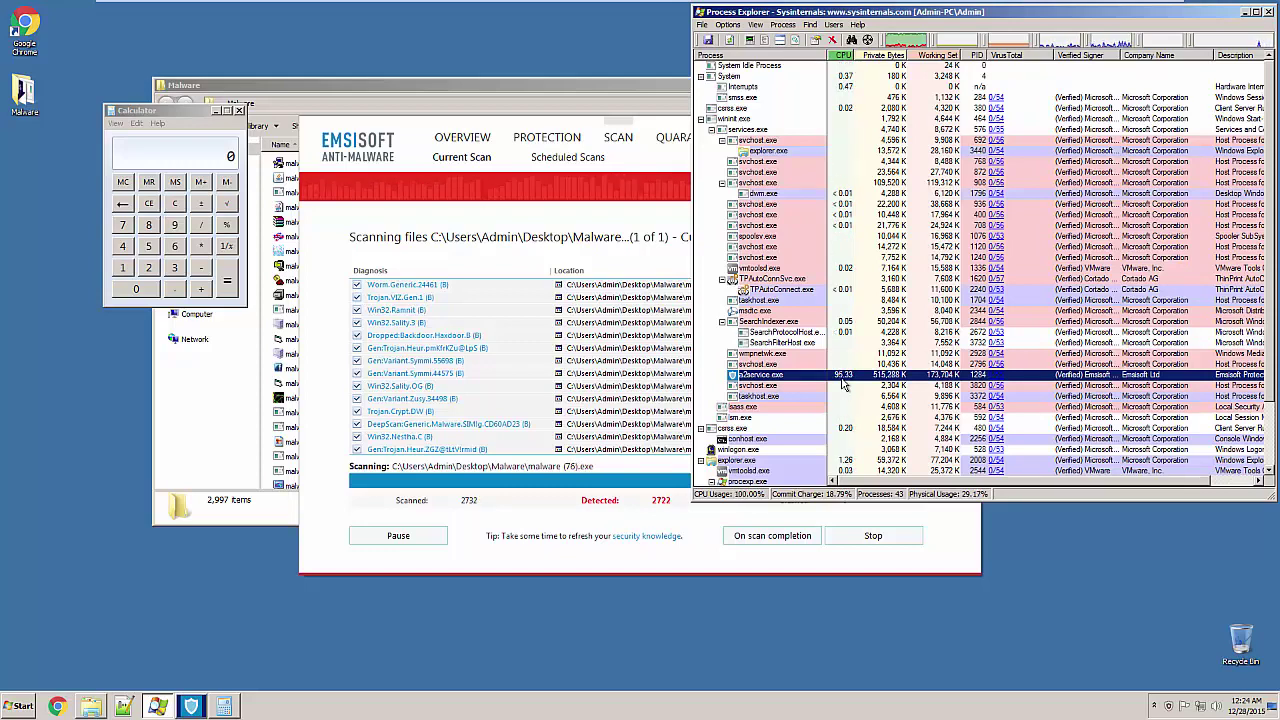
left_click(941, 549)
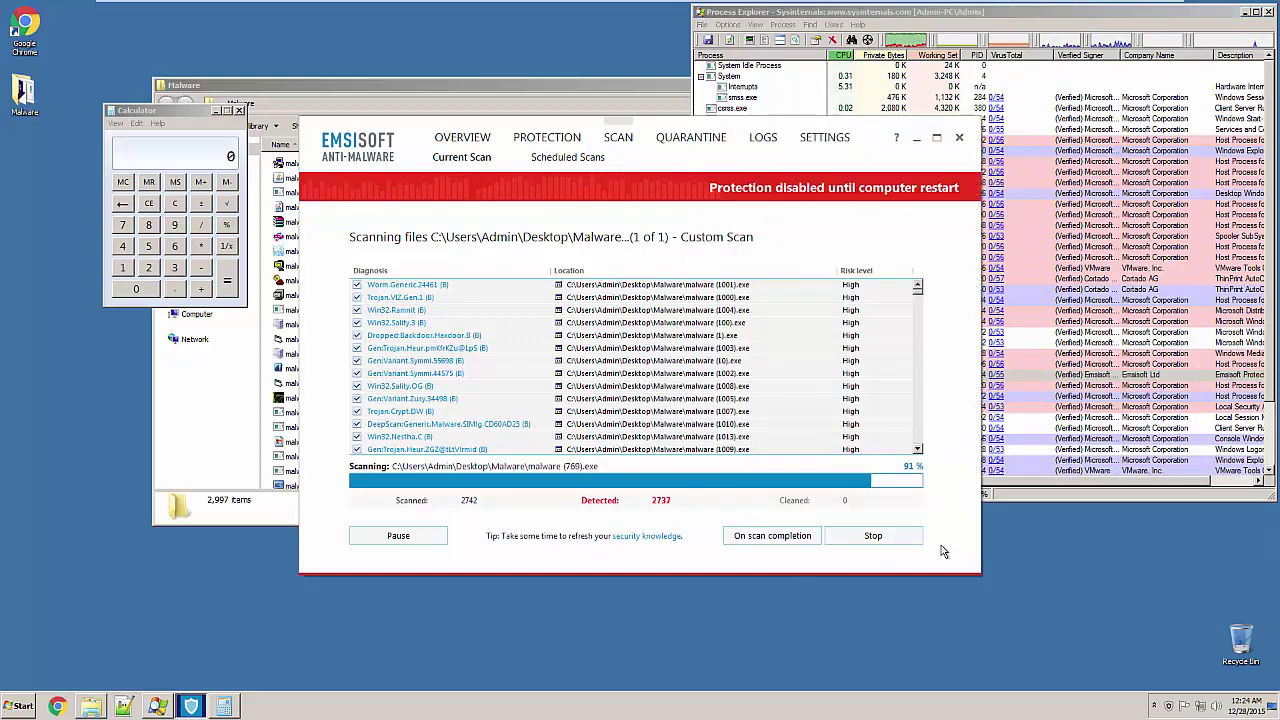
left_click(1030, 494)
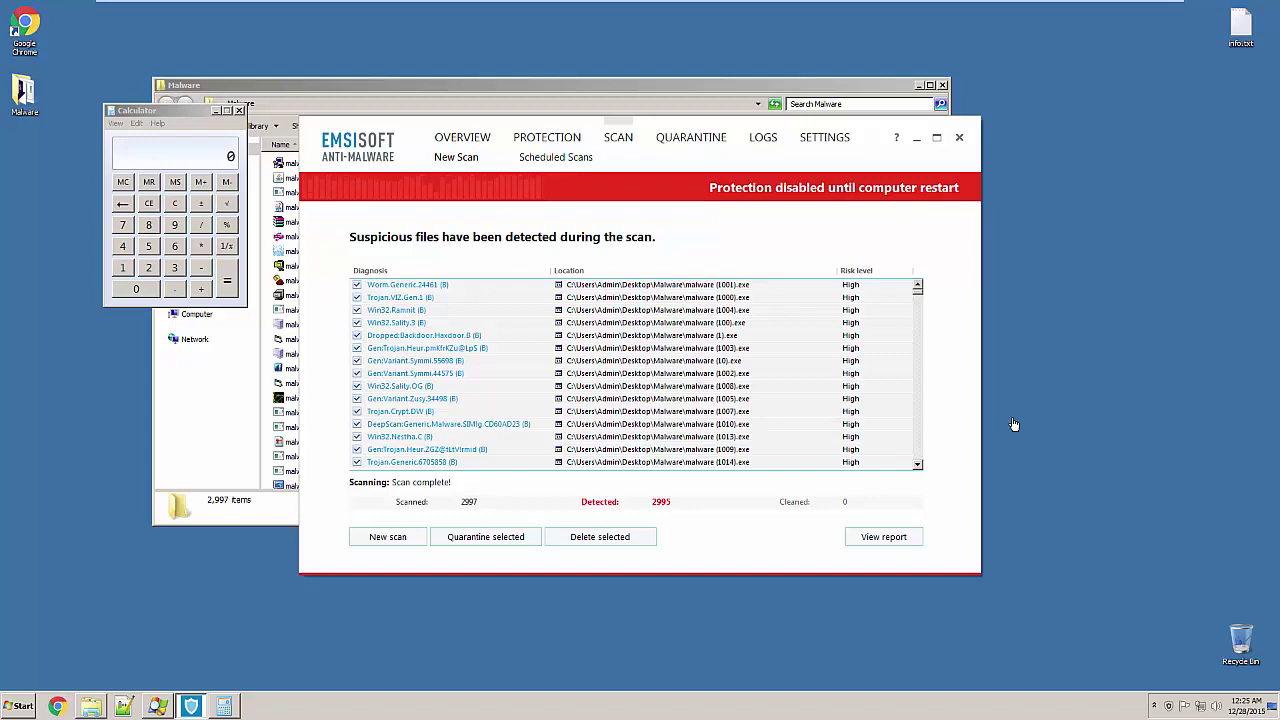
Step: Delete all selected detections from the completed custom scan and minimize Emsisoft Anti-Malware
left_click(615, 545)
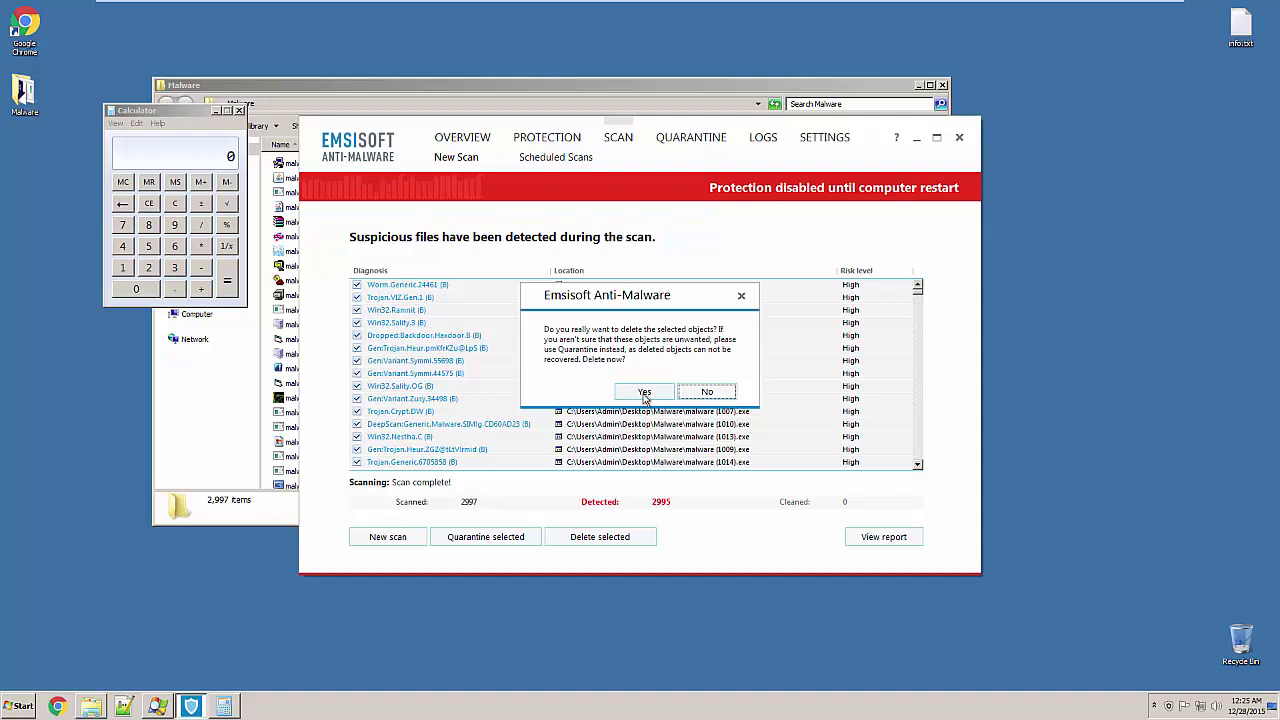
left_click(645, 393)
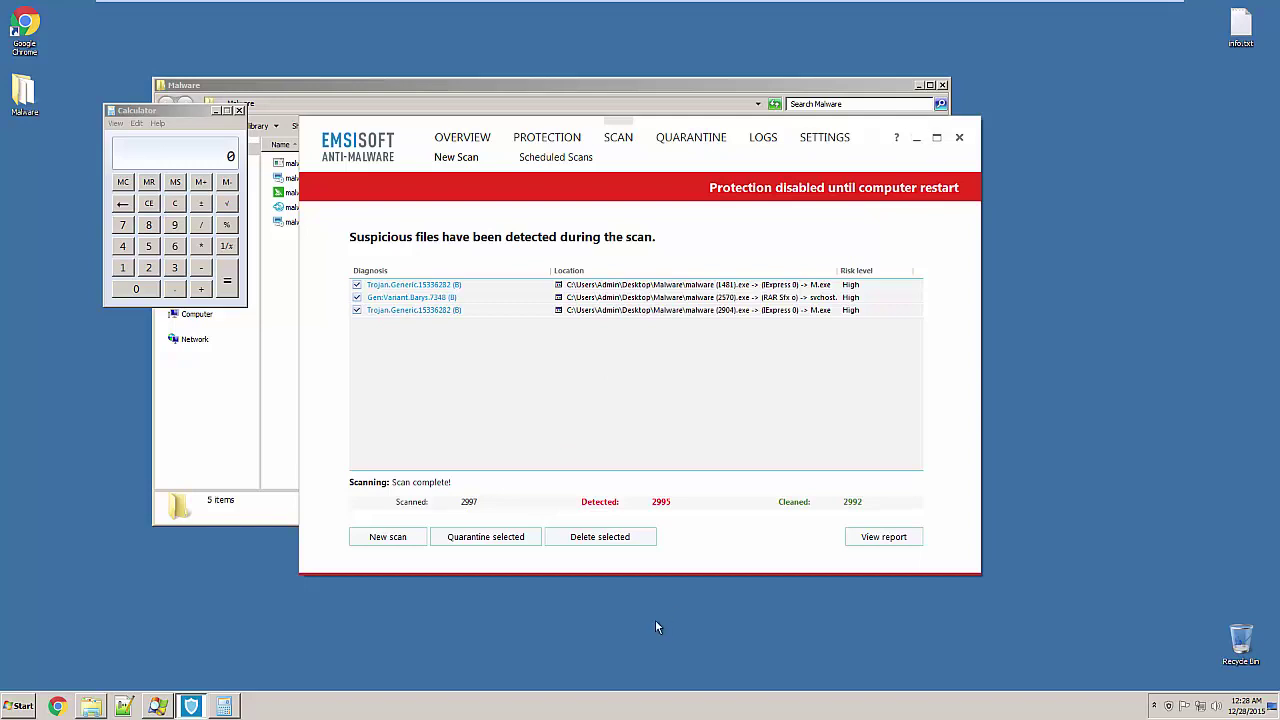
left_click(913, 139)
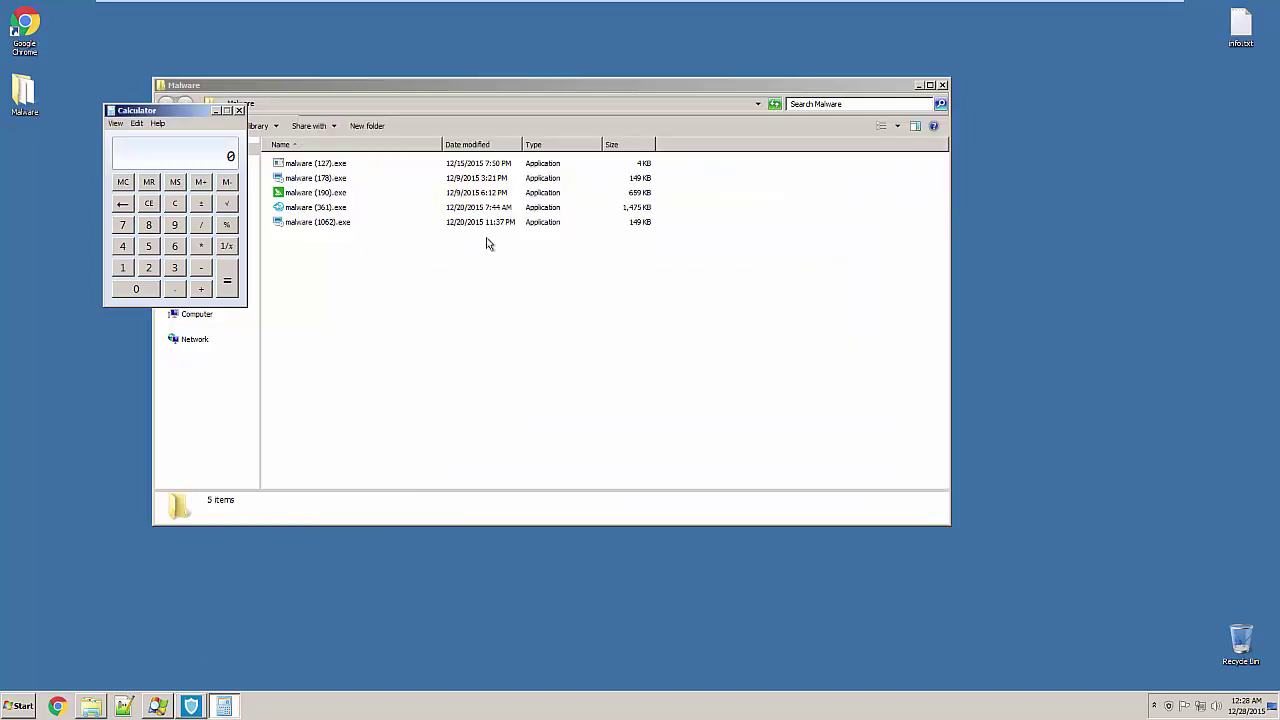
Step: Move the Malware folder window clear of Calculator and check the original file count recorded in info.txt
double_click(14, 88)
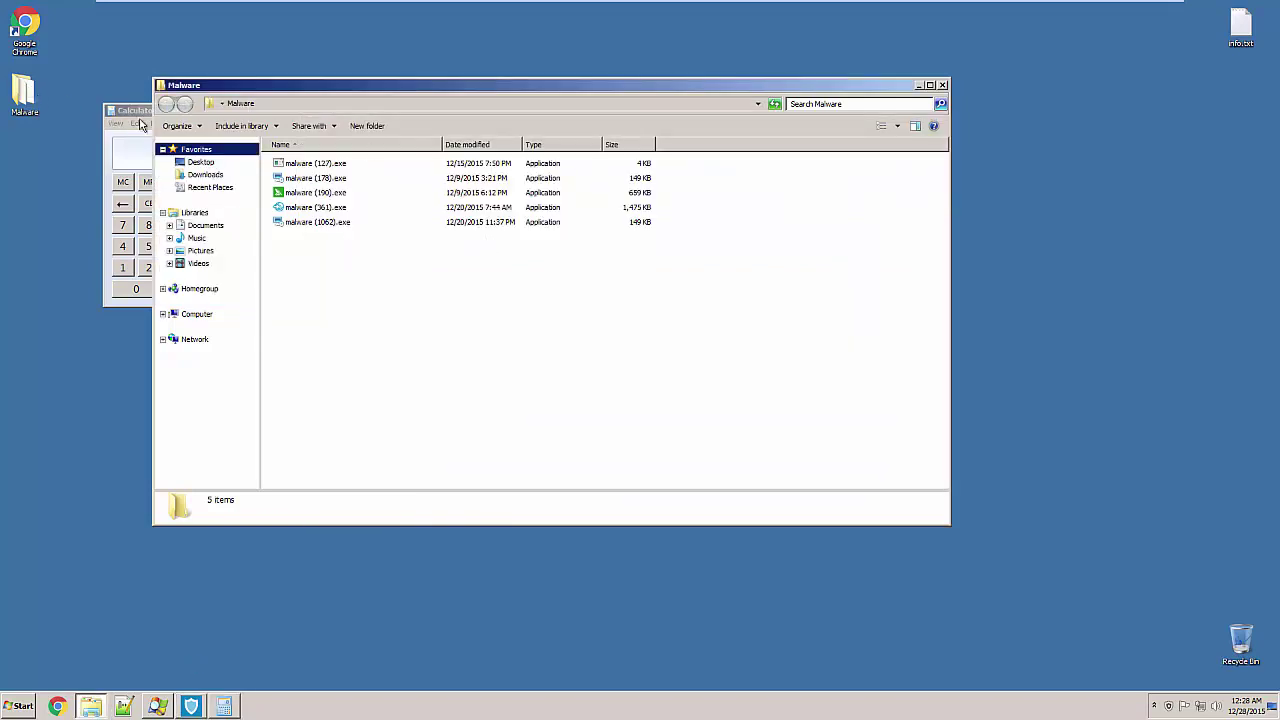
left_click_drag(550, 88, 740, 87)
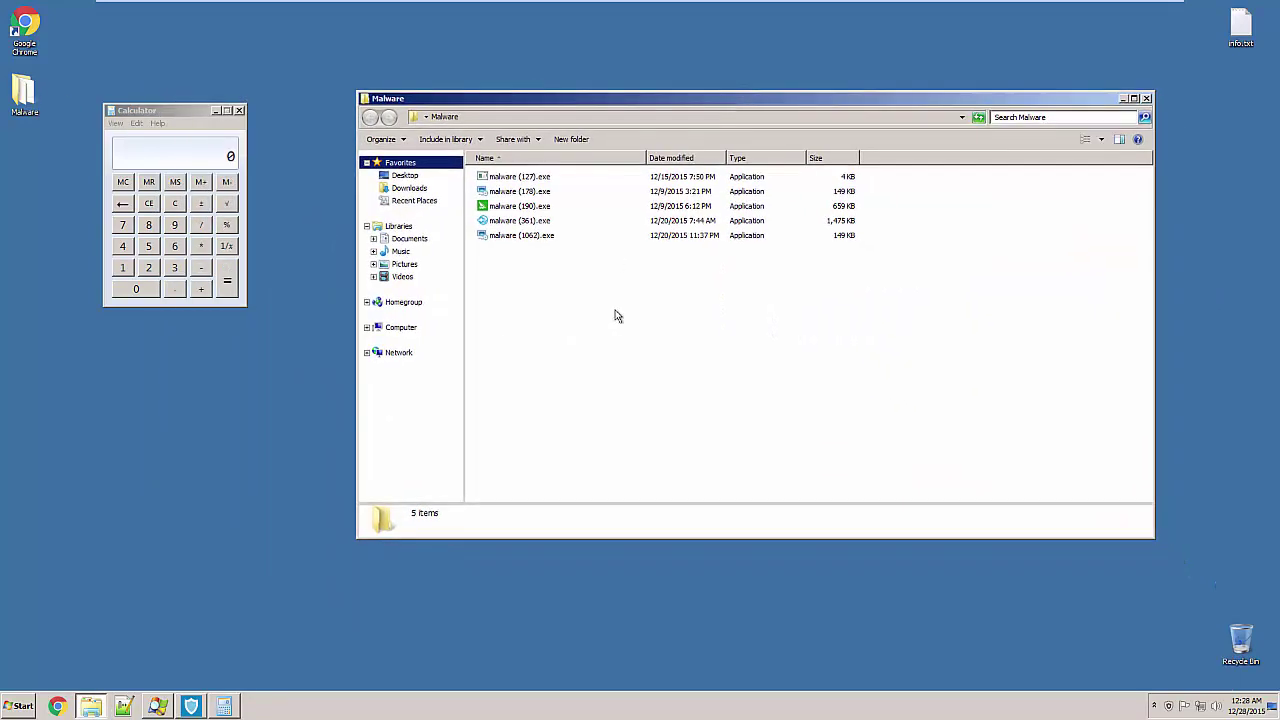
left_click(1236, 28)
double_click(1236, 28)
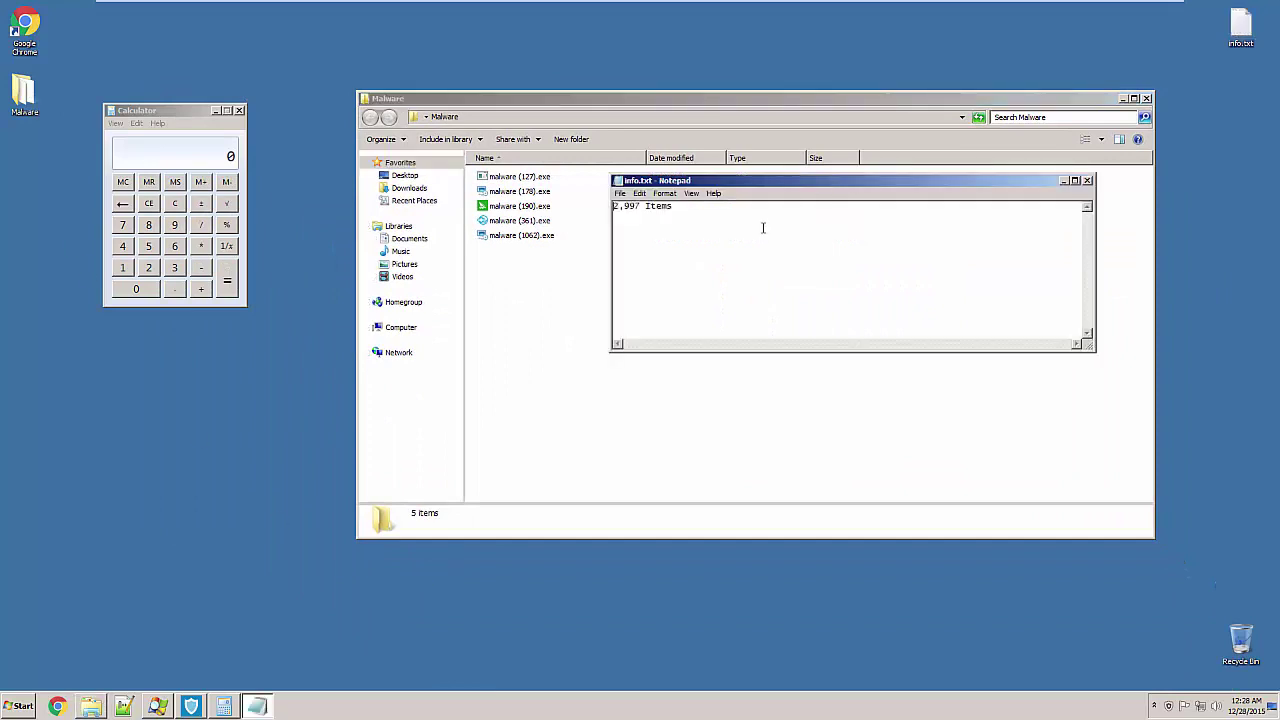
left_click(1087, 181)
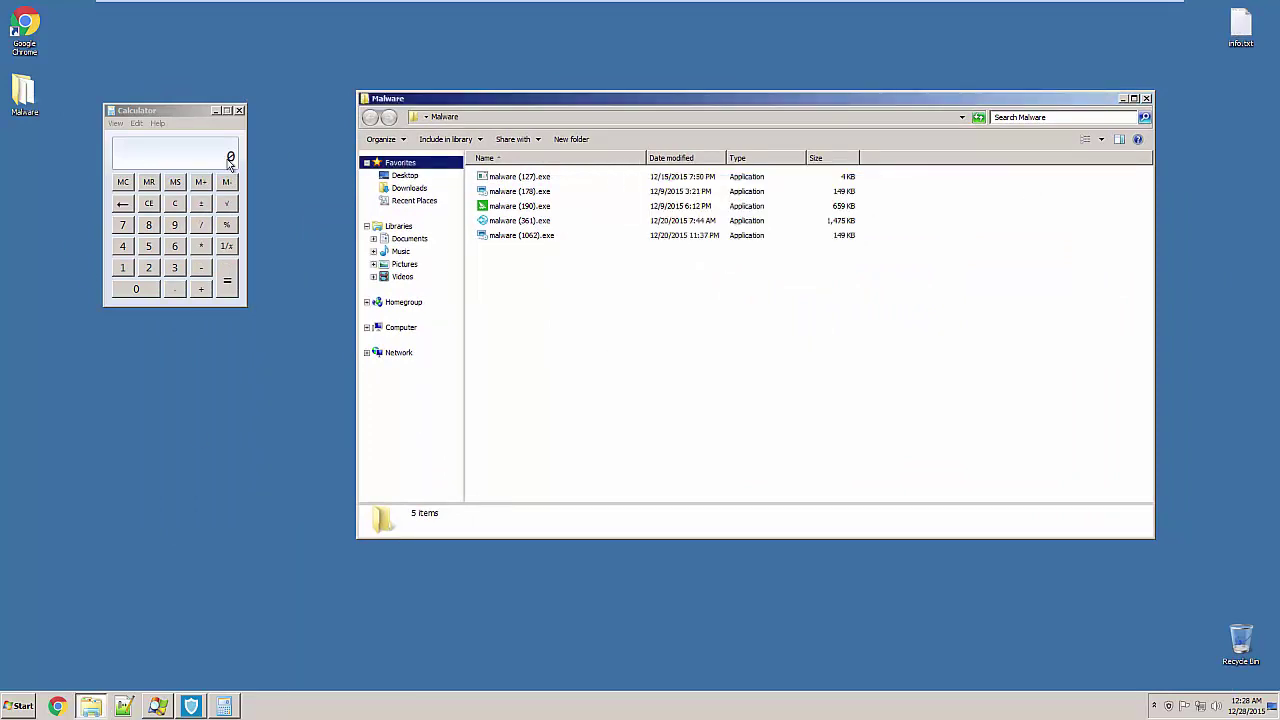
Step: Divide the cleaned file count, 2992, by 2997 in Calculator to get the detection ratio
left_click(228, 151)
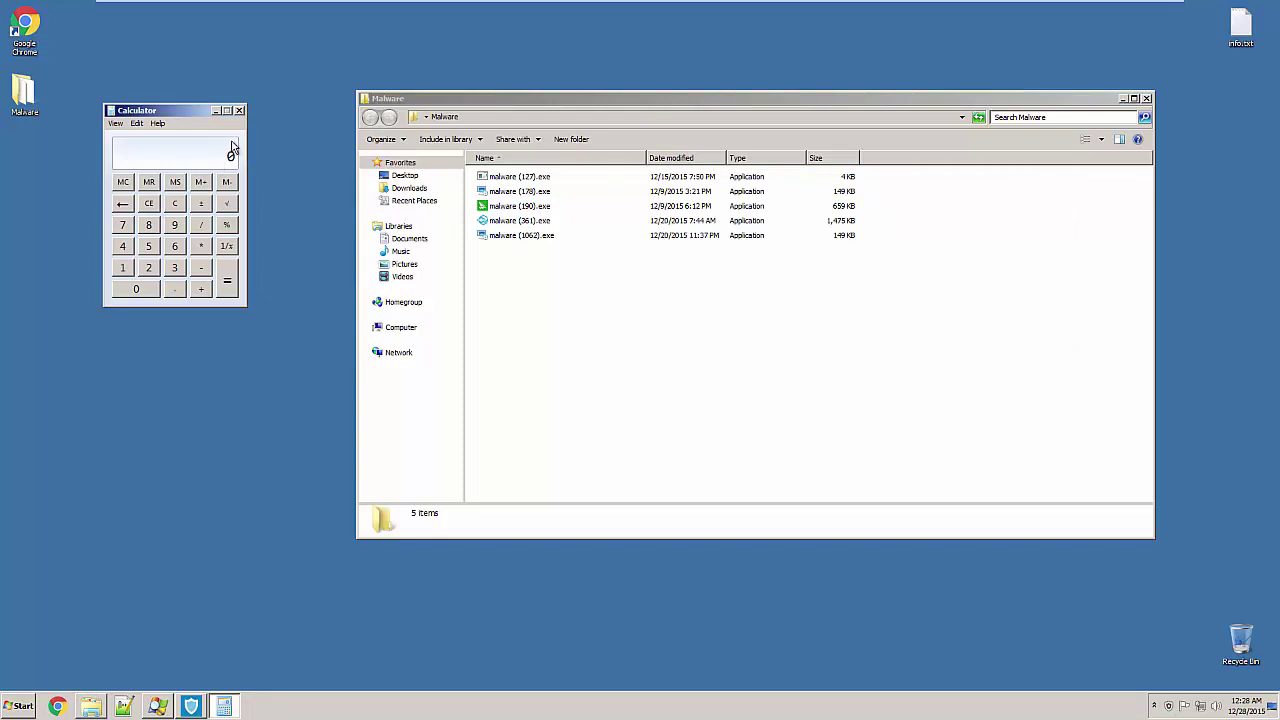
type("2997")
key("Return")
left_click(752, 436)
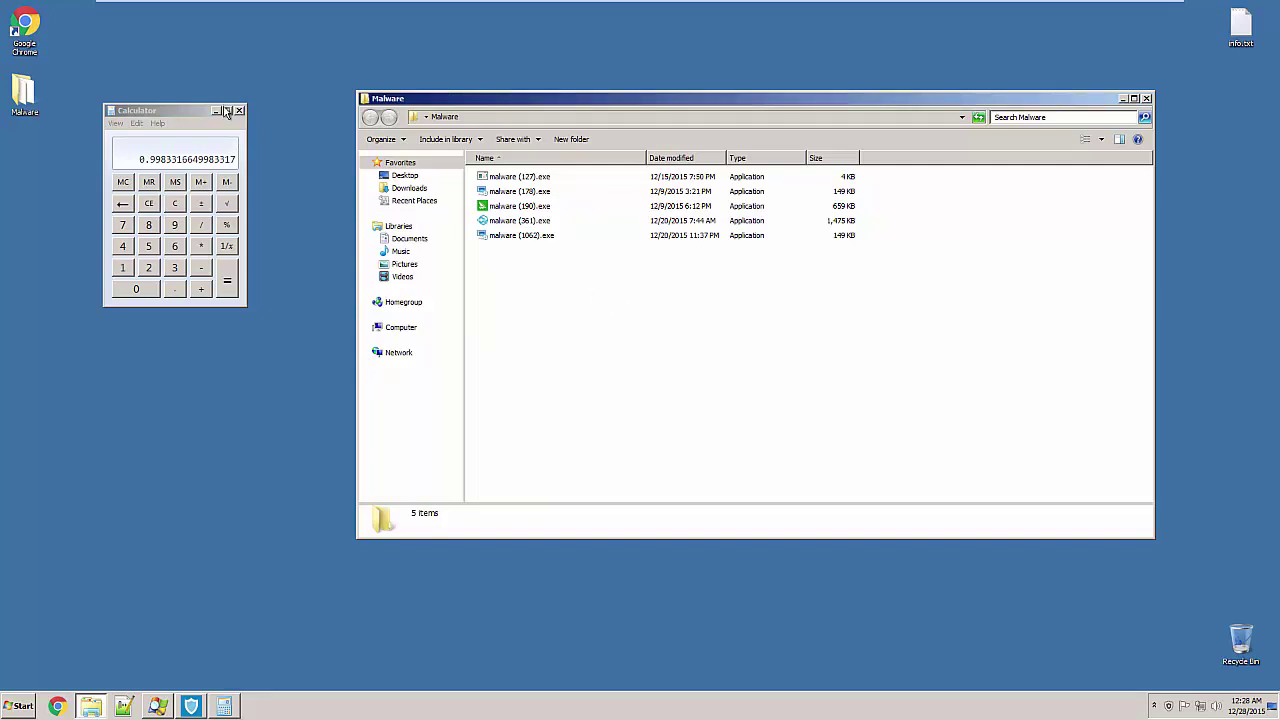
Step: Enable all protection components of Emsisoft Anti-Malware and minimize its window
left_click(191, 706)
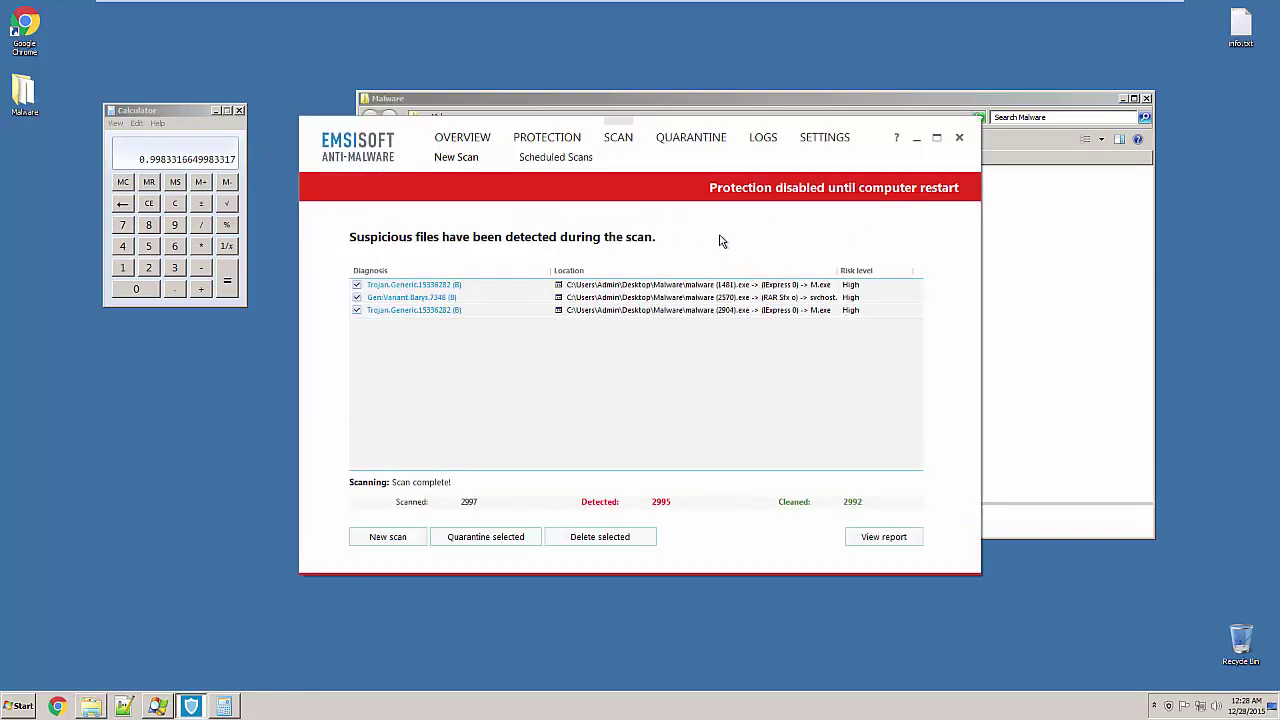
left_click(482, 141)
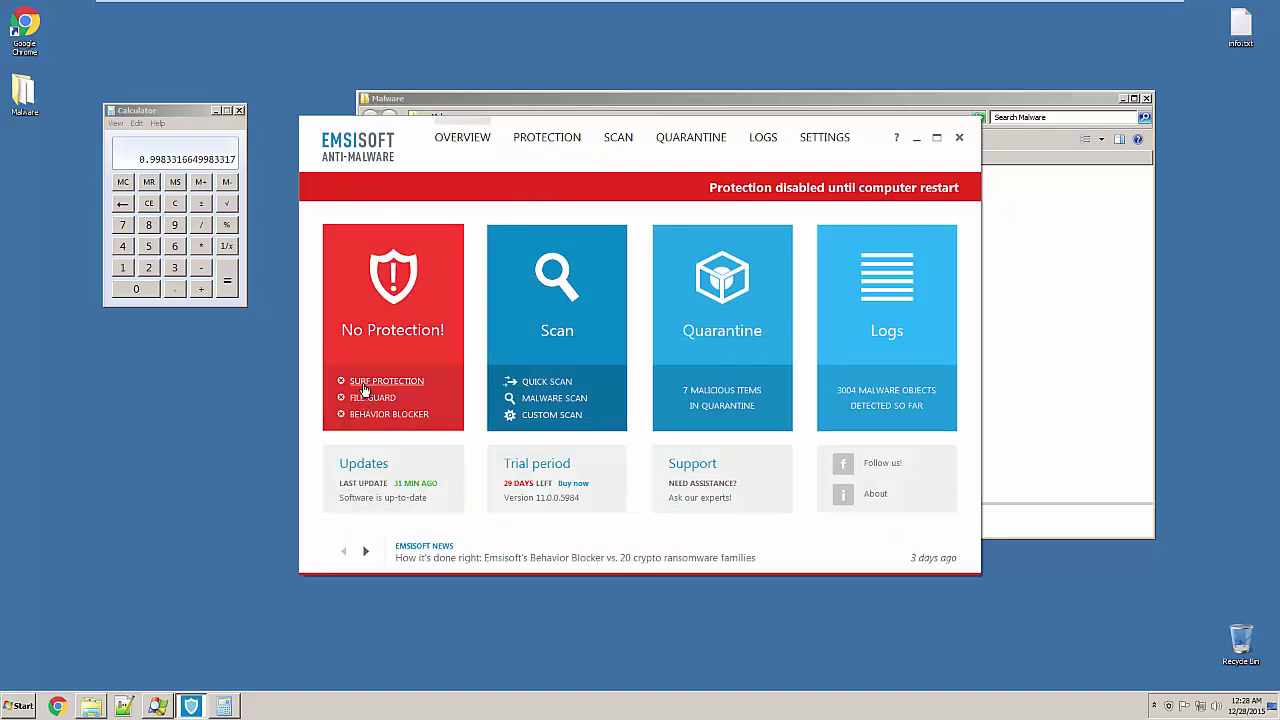
left_click(423, 330)
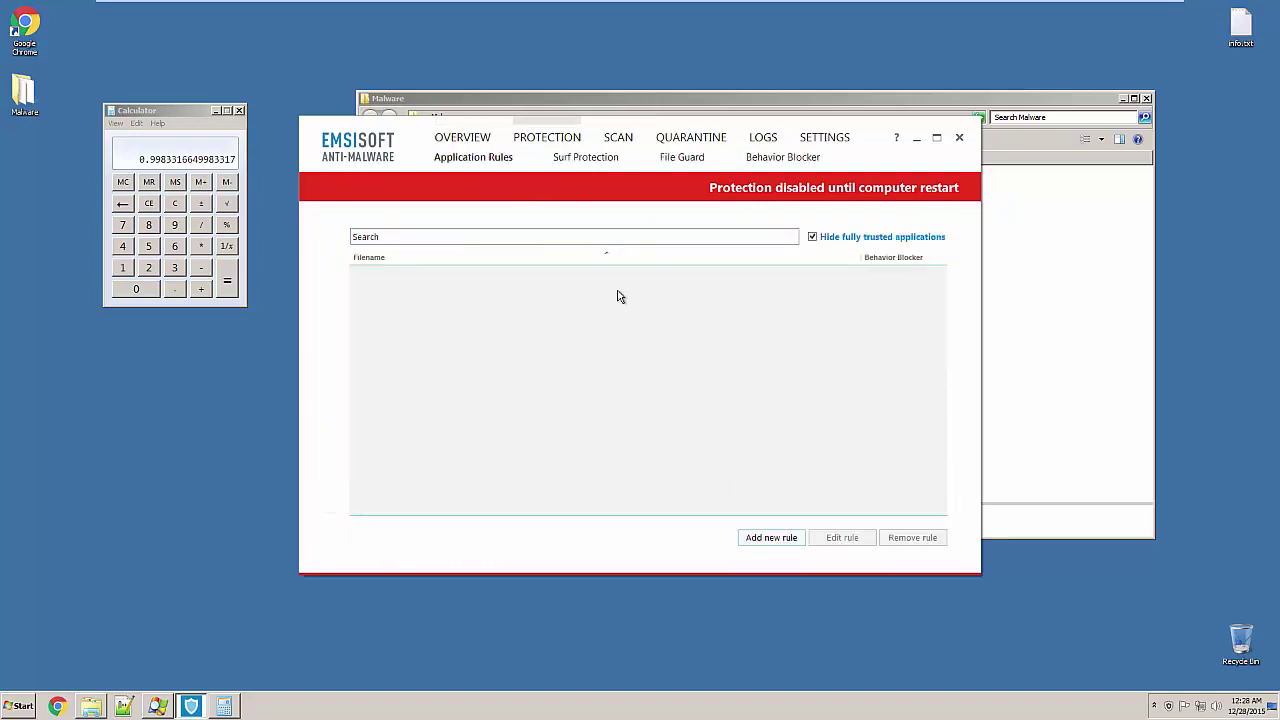
left_click(458, 141)
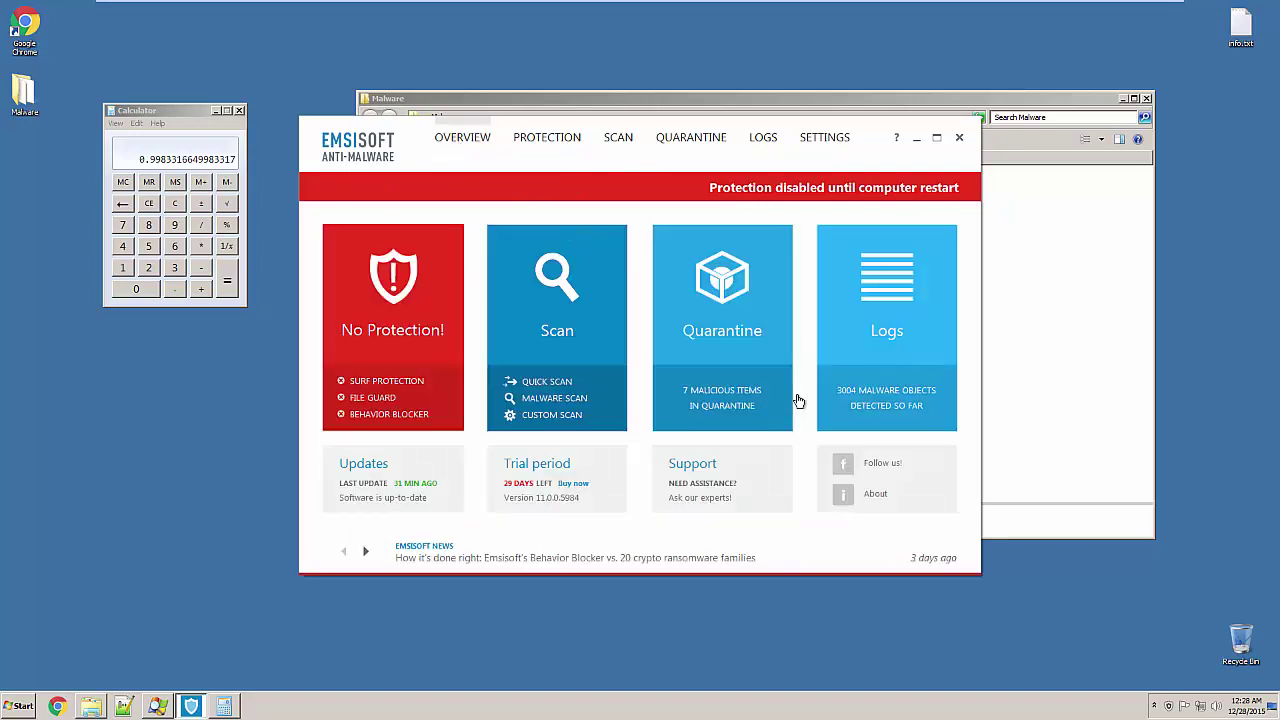
right_click(1166, 706)
mouse_move(1201, 623)
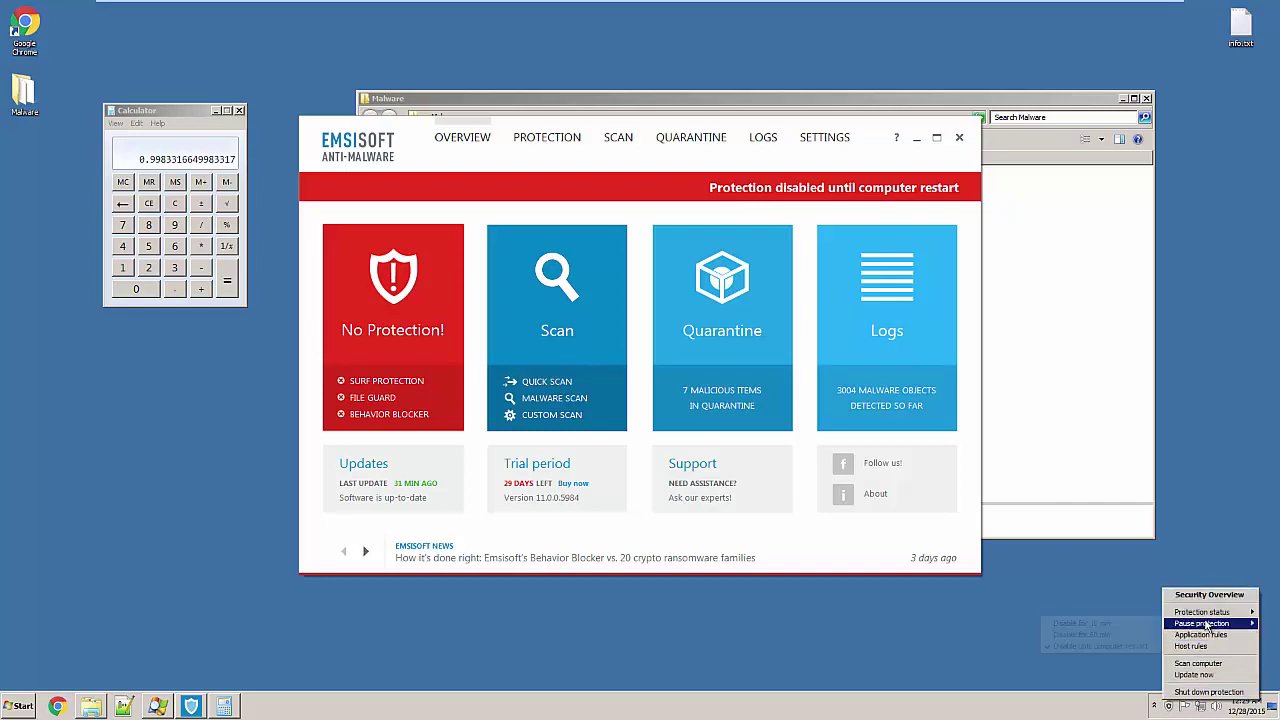
left_click(1100, 645)
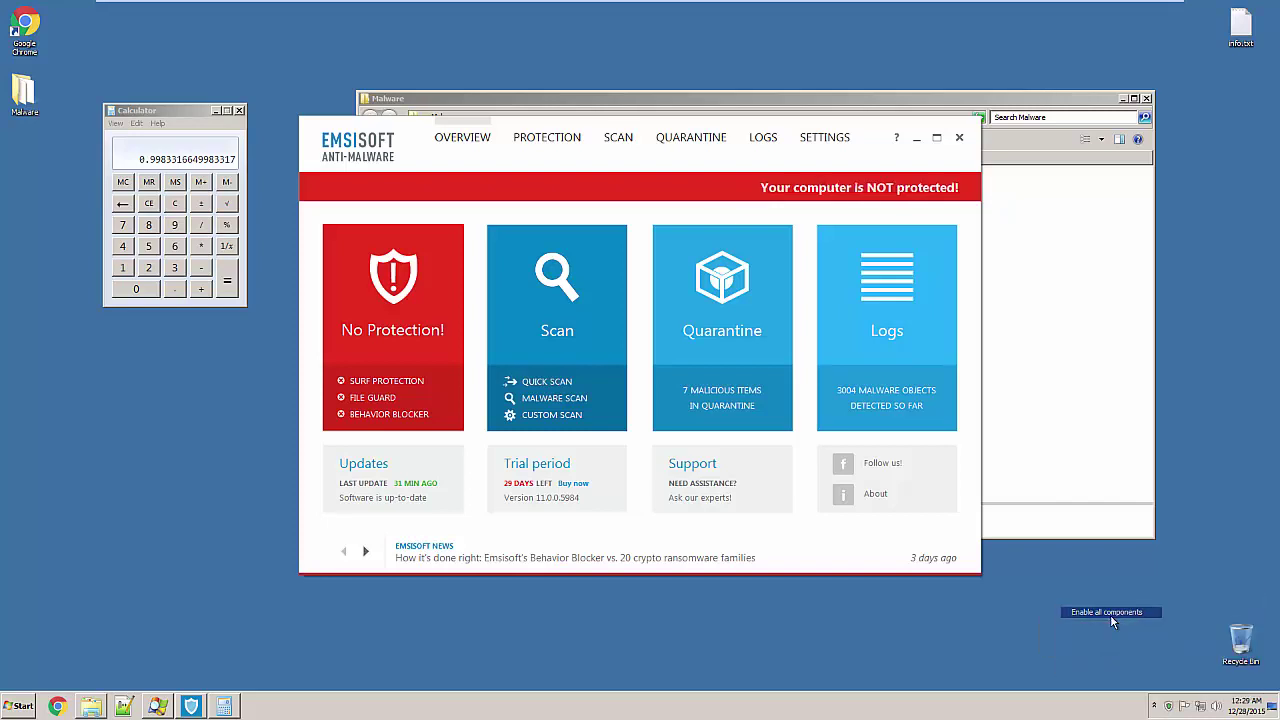
left_click(914, 139)
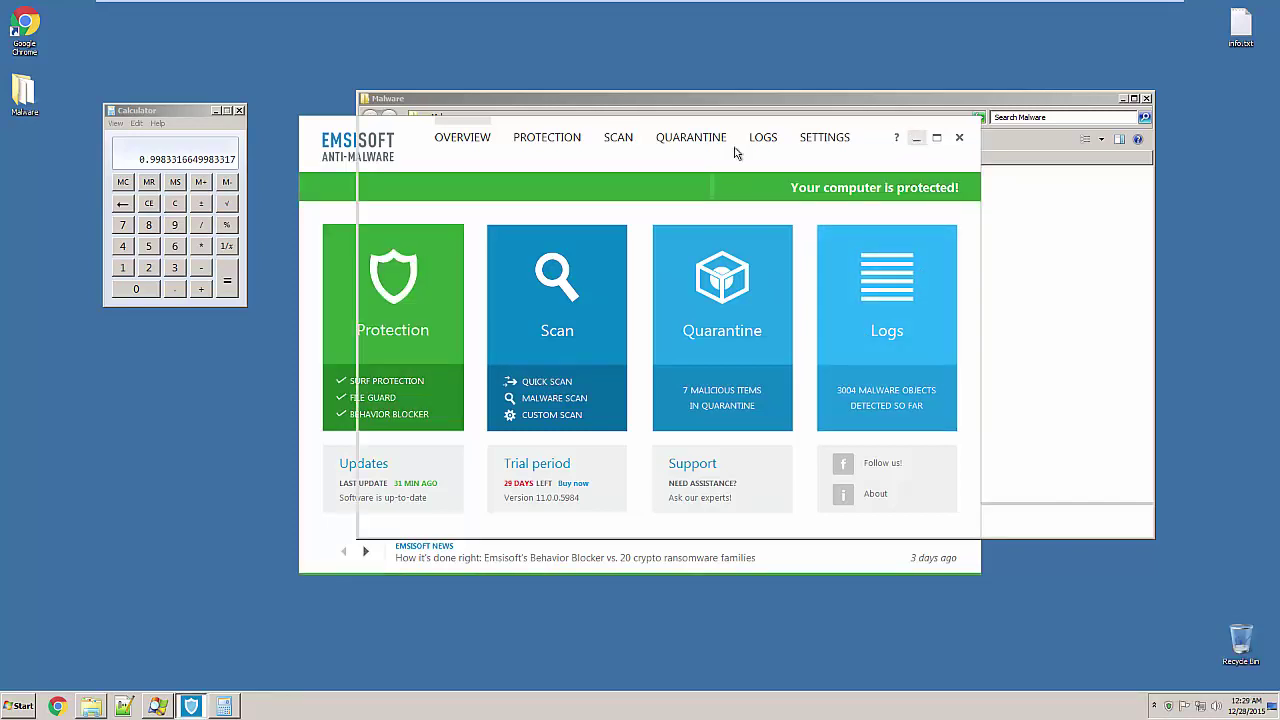
Step: Close Calculator, reposition the Malware folder window and bring up Process Explorer to monitor running processes
left_click(240, 111)
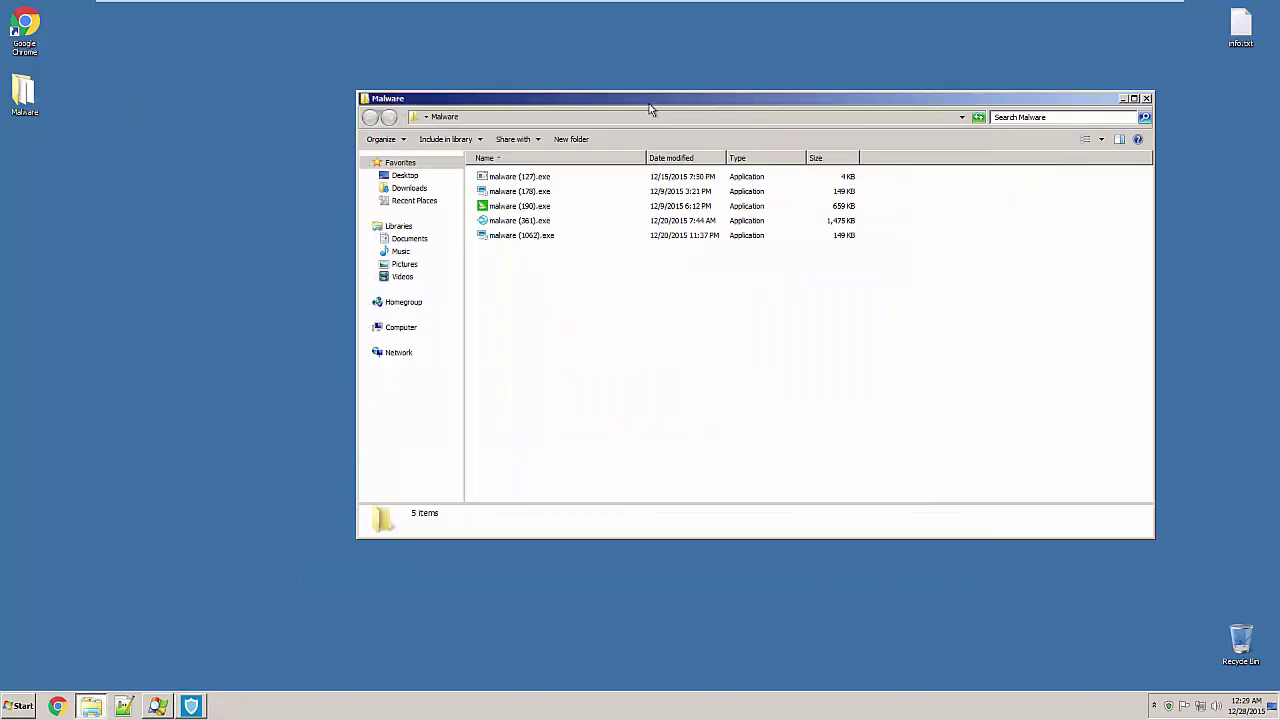
left_click_drag(650, 110, 472, 196)
left_click(157, 707)
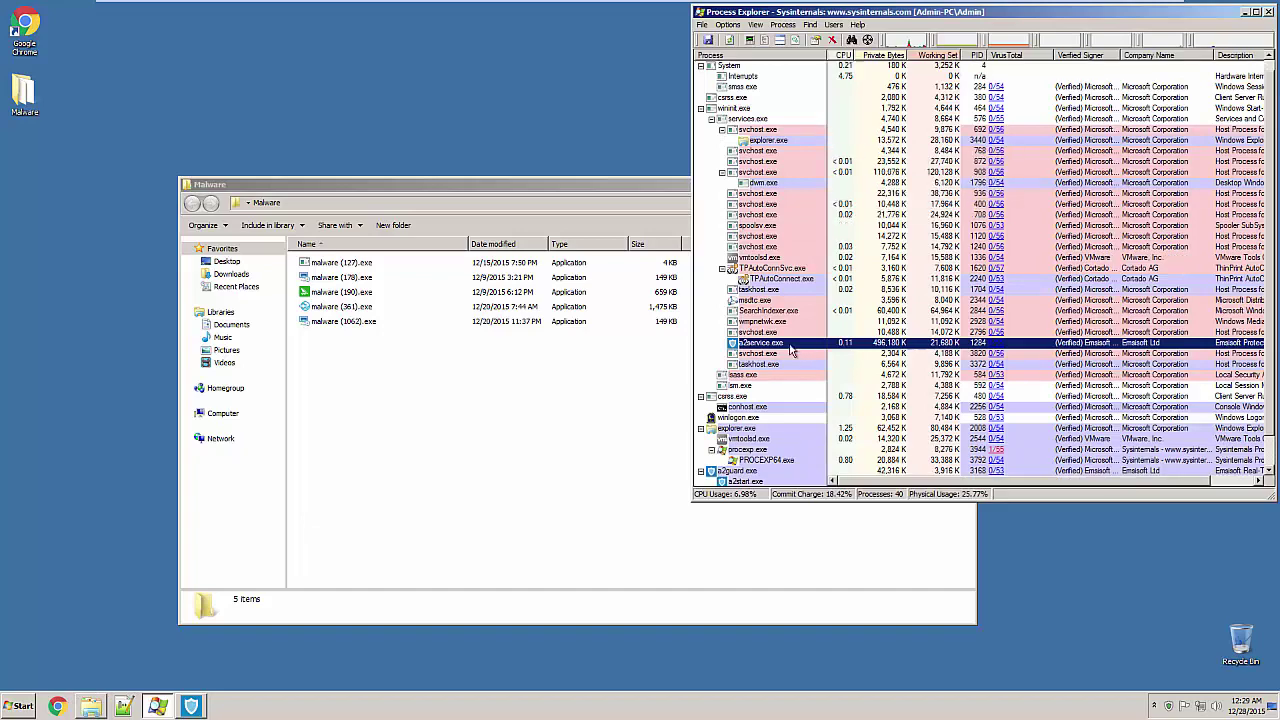
scroll(1000, 427, "down", 1)
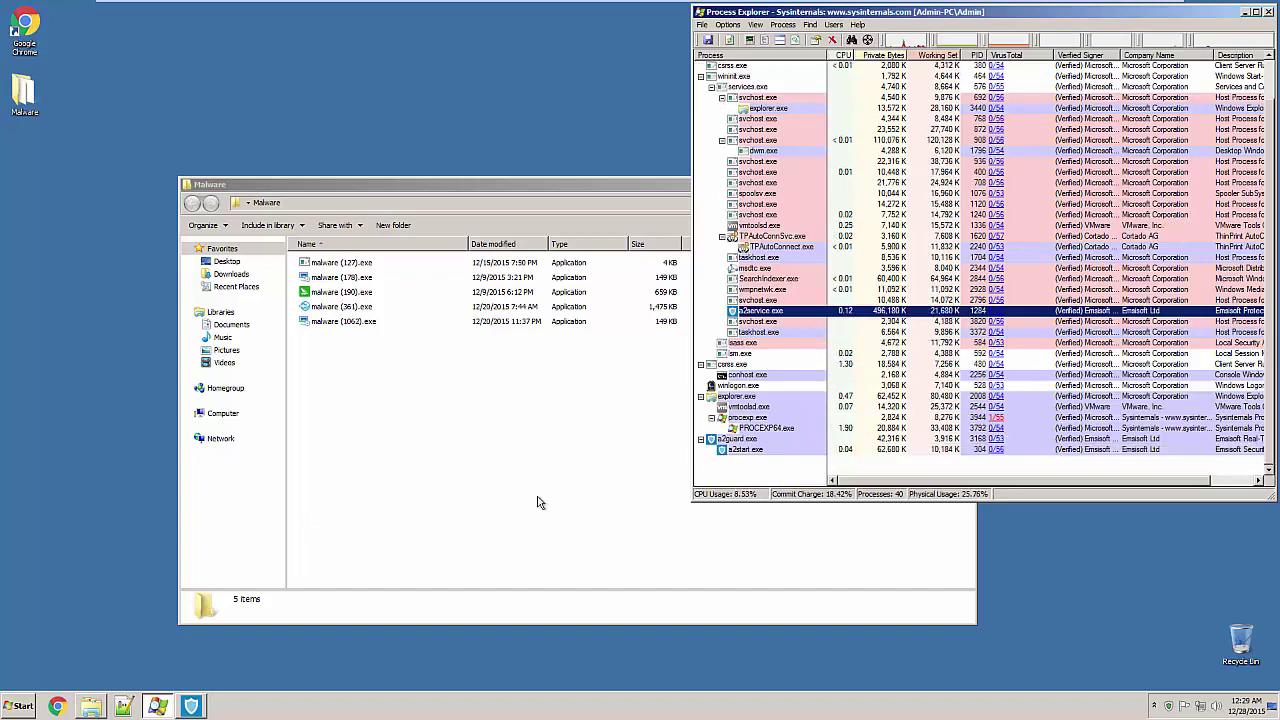
Step: Move the Malware folder window away from Process Explorer and run malware (127).exe
left_click(338, 263)
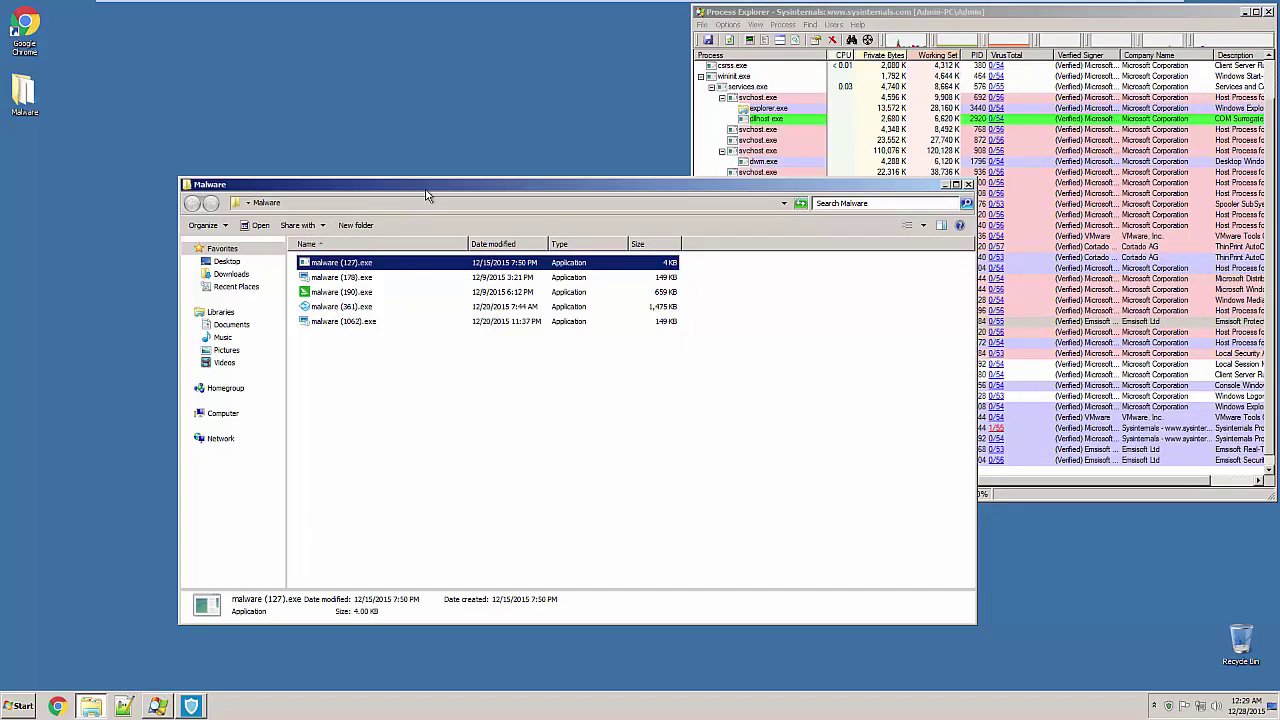
left_click_drag(430, 190, 282, 146)
double_click(215, 221)
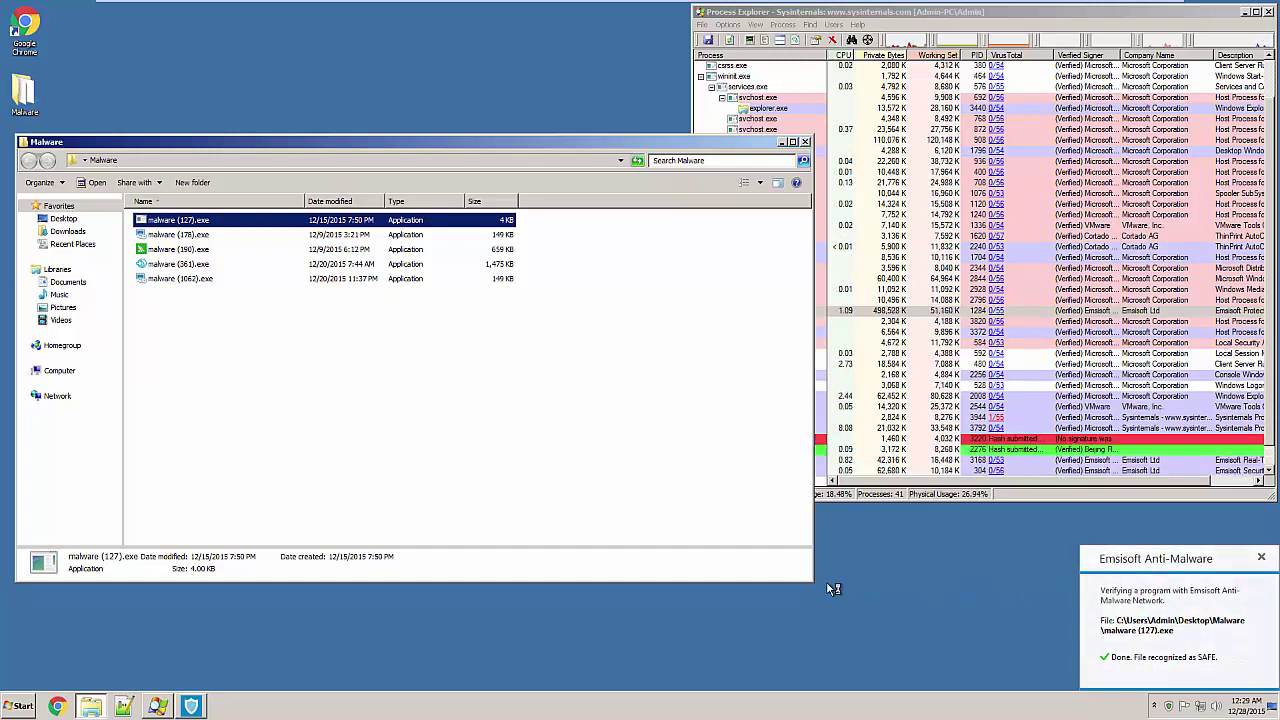
Step: Narrow and reposition the Malware folder window to clear Process Explorer, and select malware (127).exe again
left_click_drag(811, 580, 632, 651)
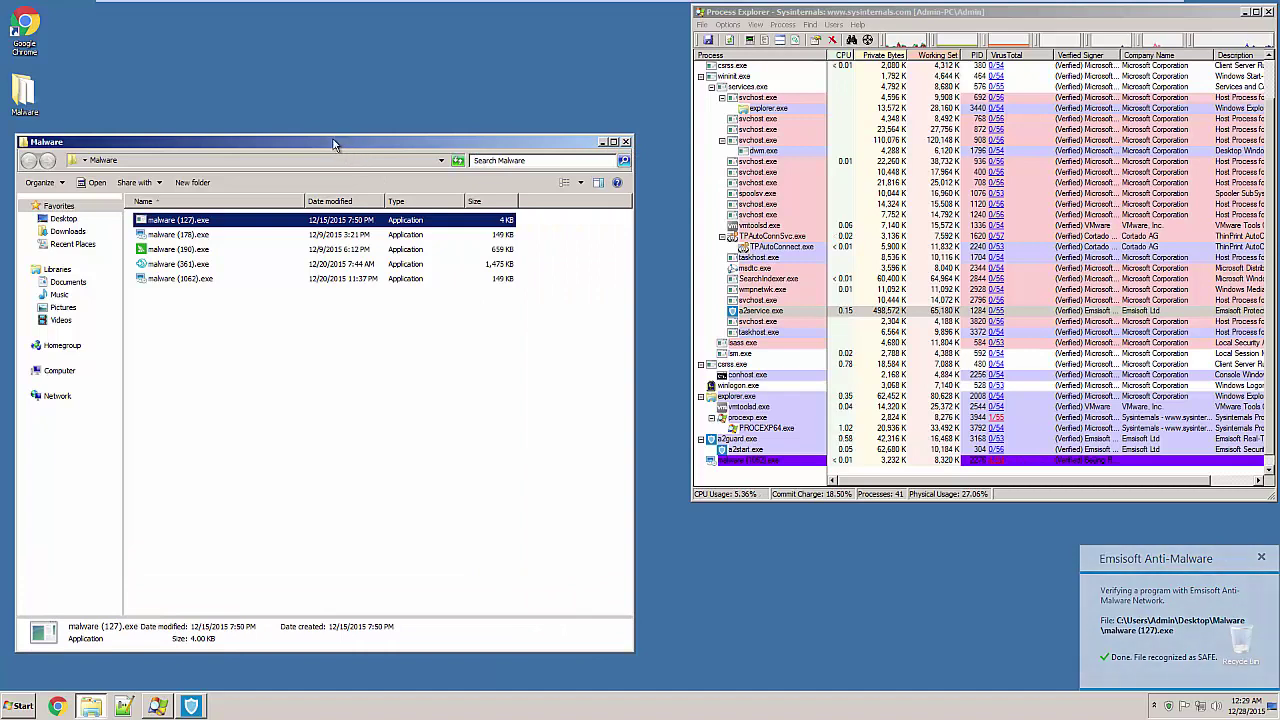
left_click_drag(332, 140, 376, 128)
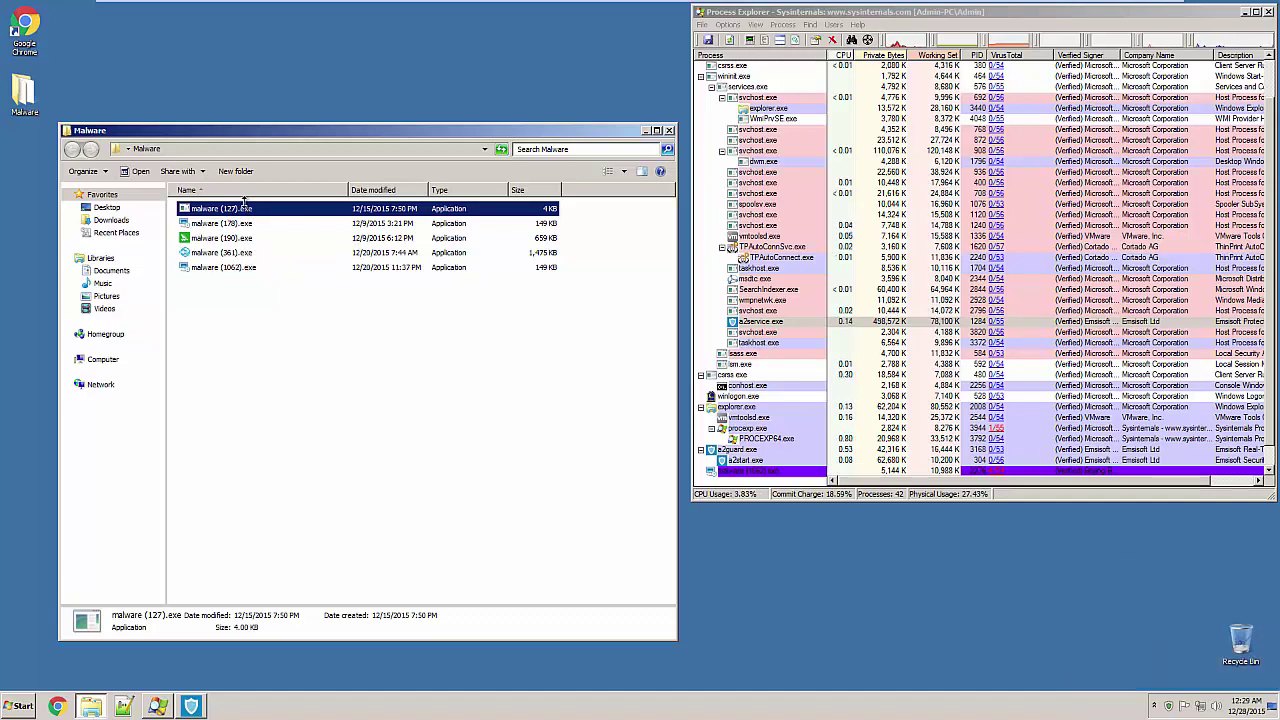
left_click(231, 338)
left_click(229, 209)
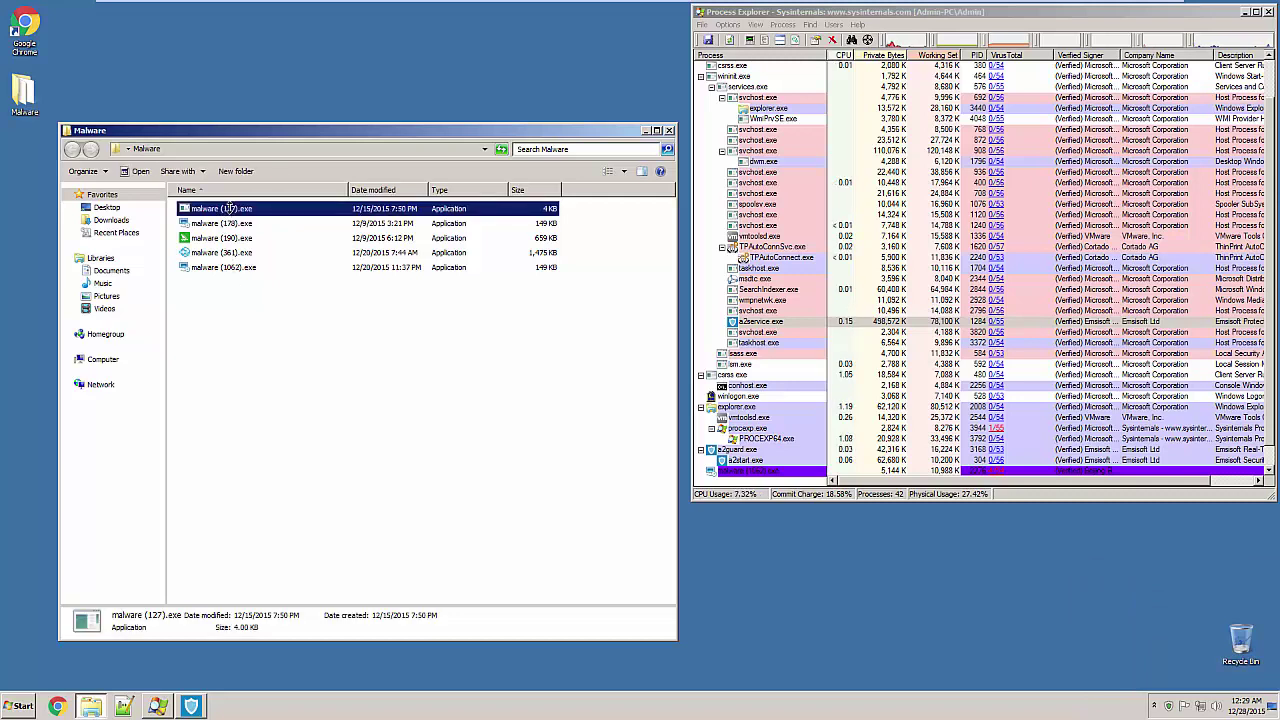
Step: Open the properties of malware (178).exe, check its digital signature, and show its checksums
left_click(220, 268)
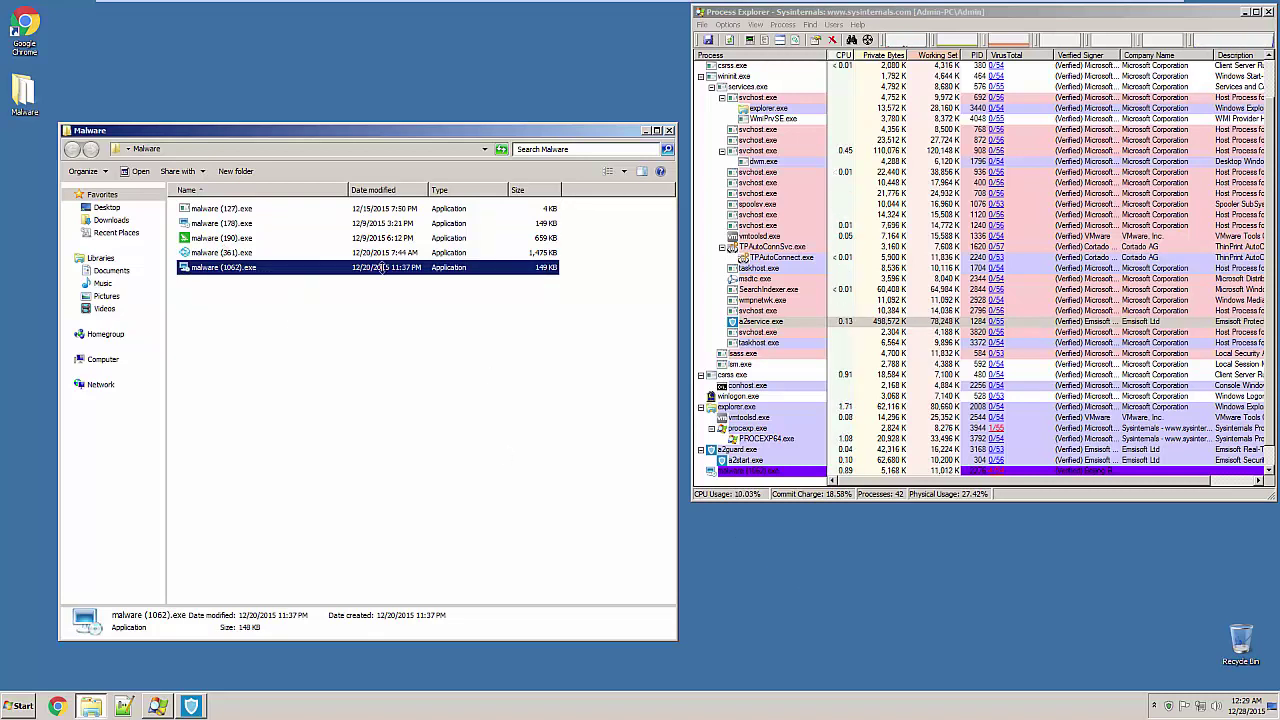
left_click(222, 267)
left_click(291, 340)
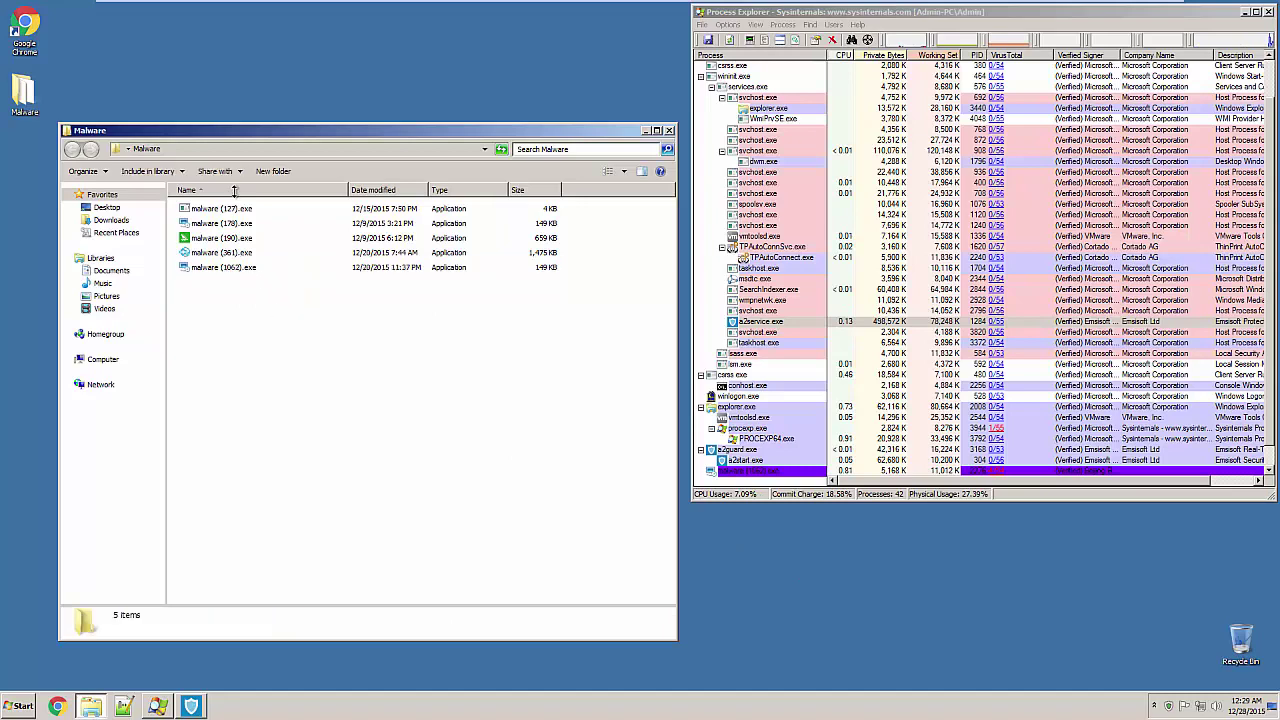
left_click(233, 224)
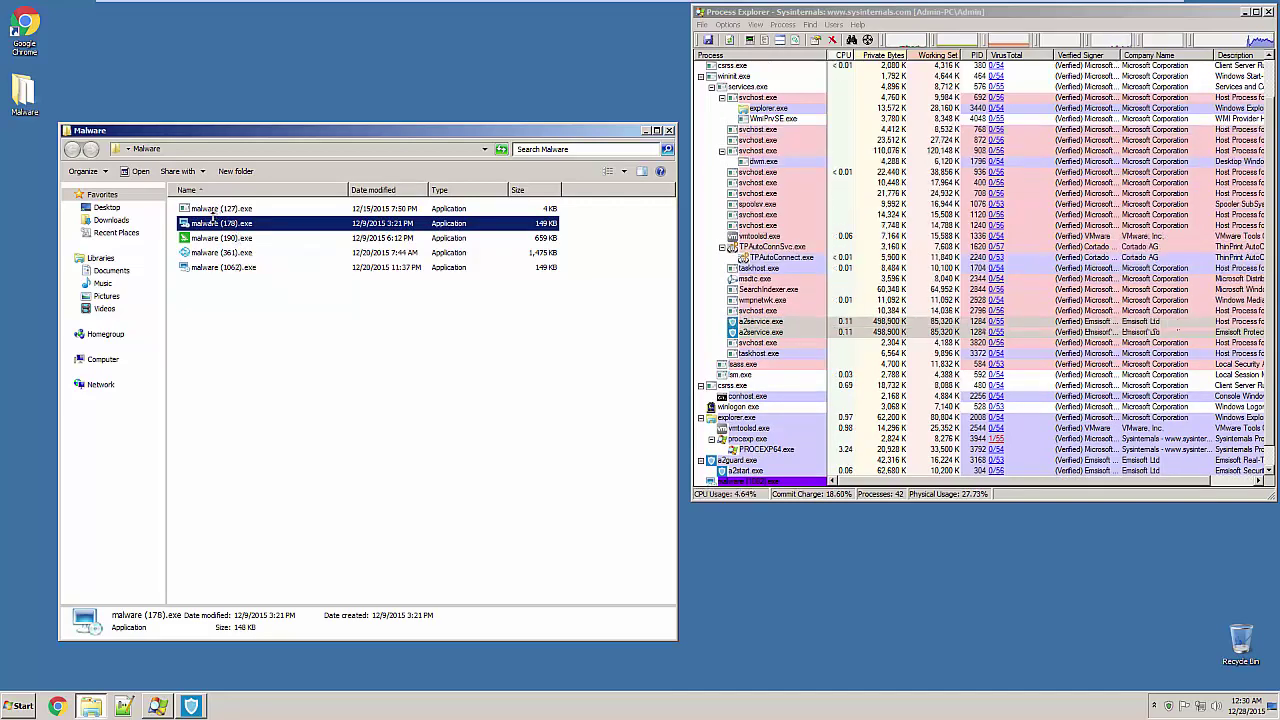
right_click(210, 219)
left_click(279, 437)
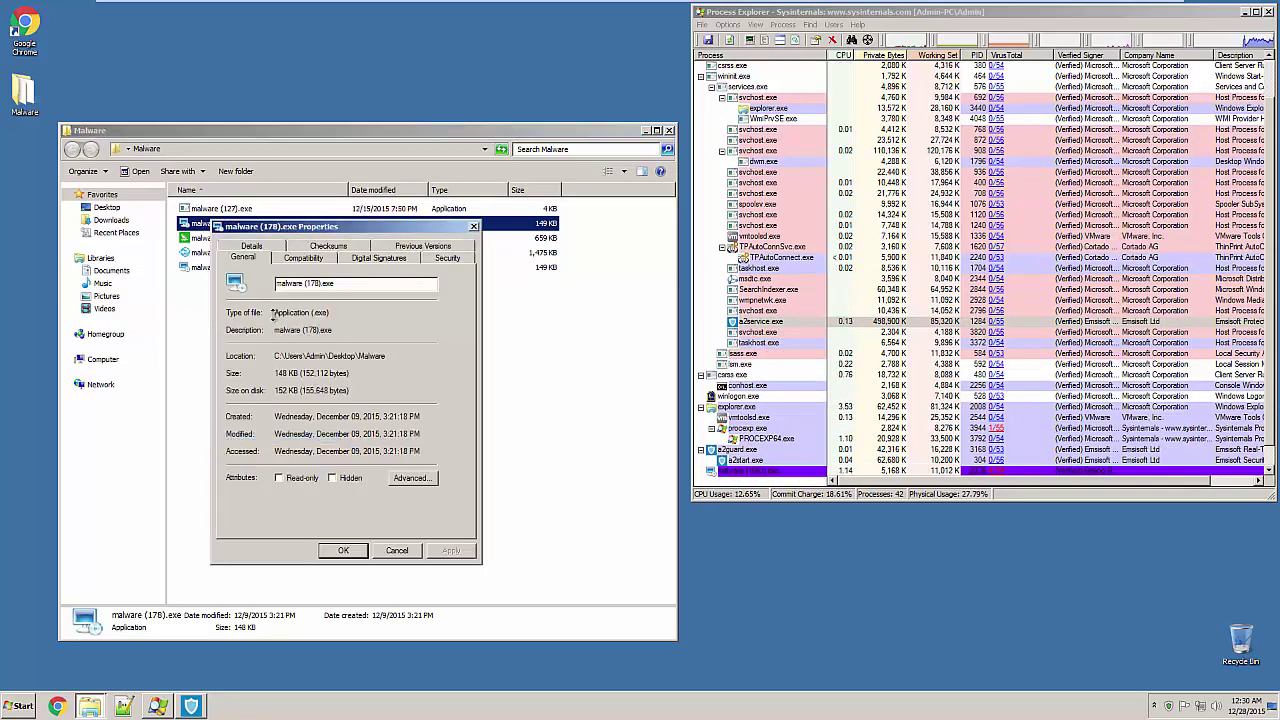
left_click(378, 259)
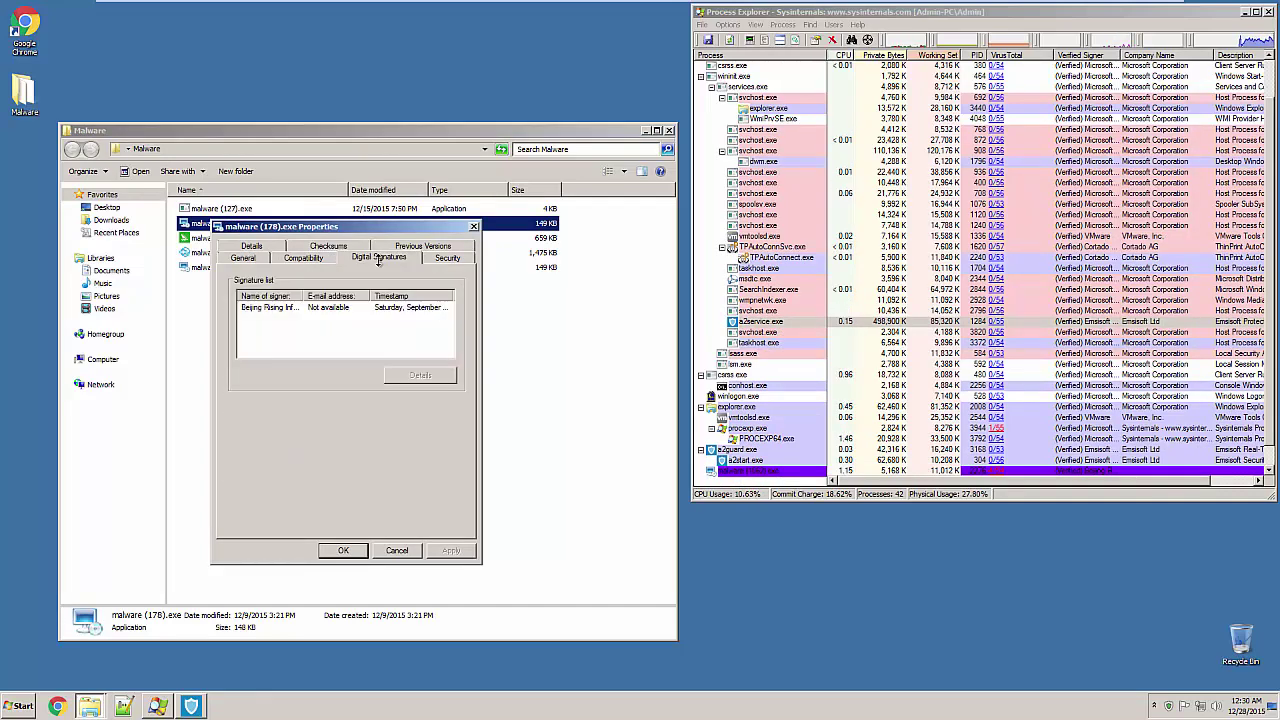
left_click(303, 257)
left_click(328, 246)
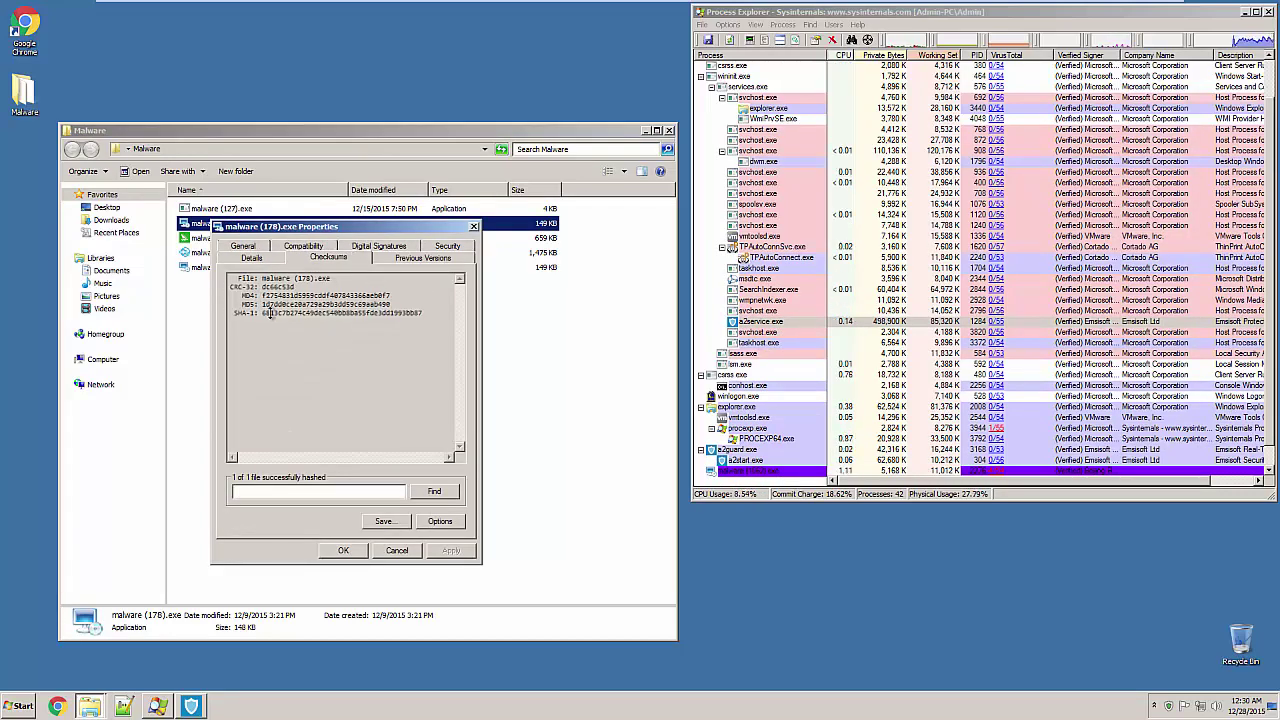
Step: Open the properties of malware (1062).exe and show its checksums
right_click(192, 267)
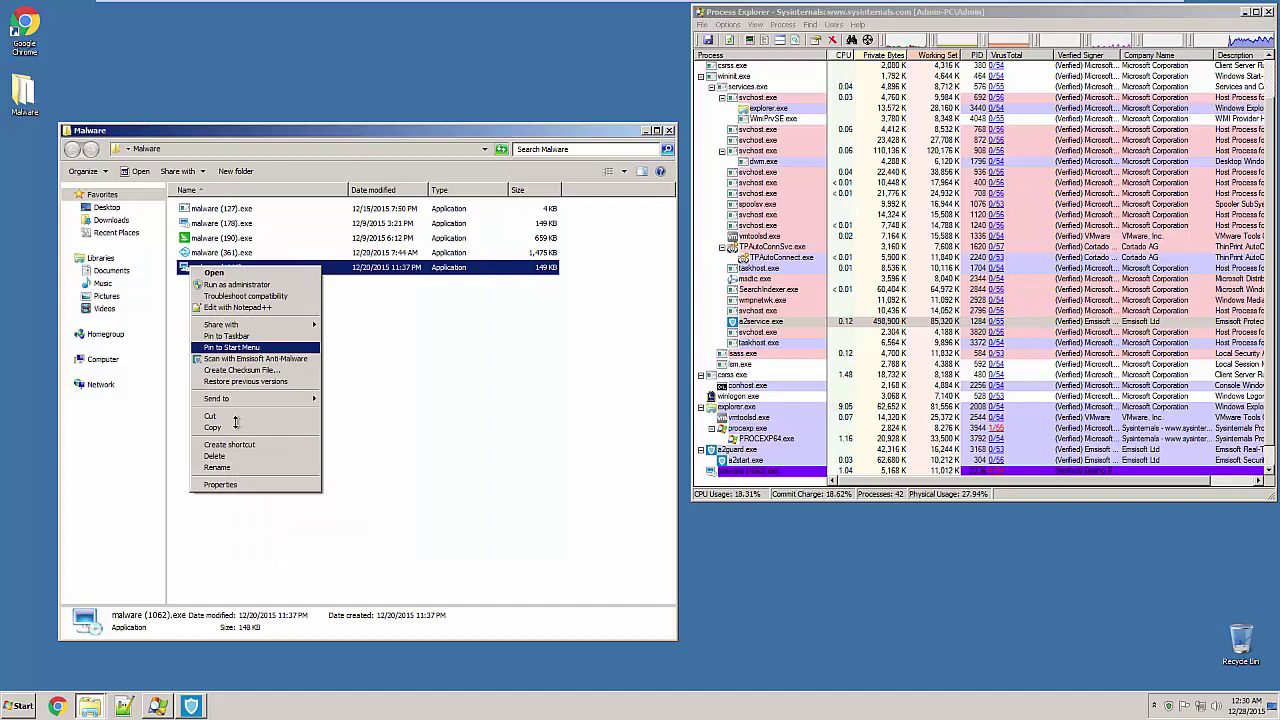
left_click(222, 485)
left_click(315, 294)
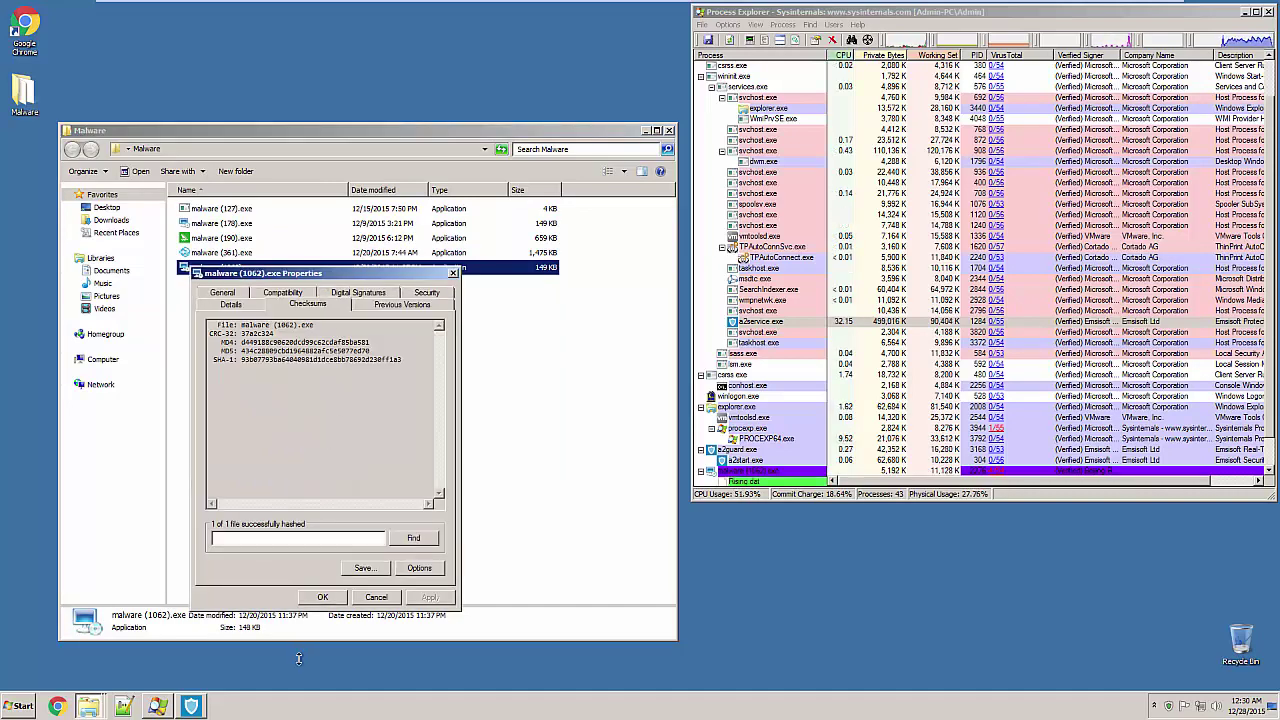
left_click(88, 706)
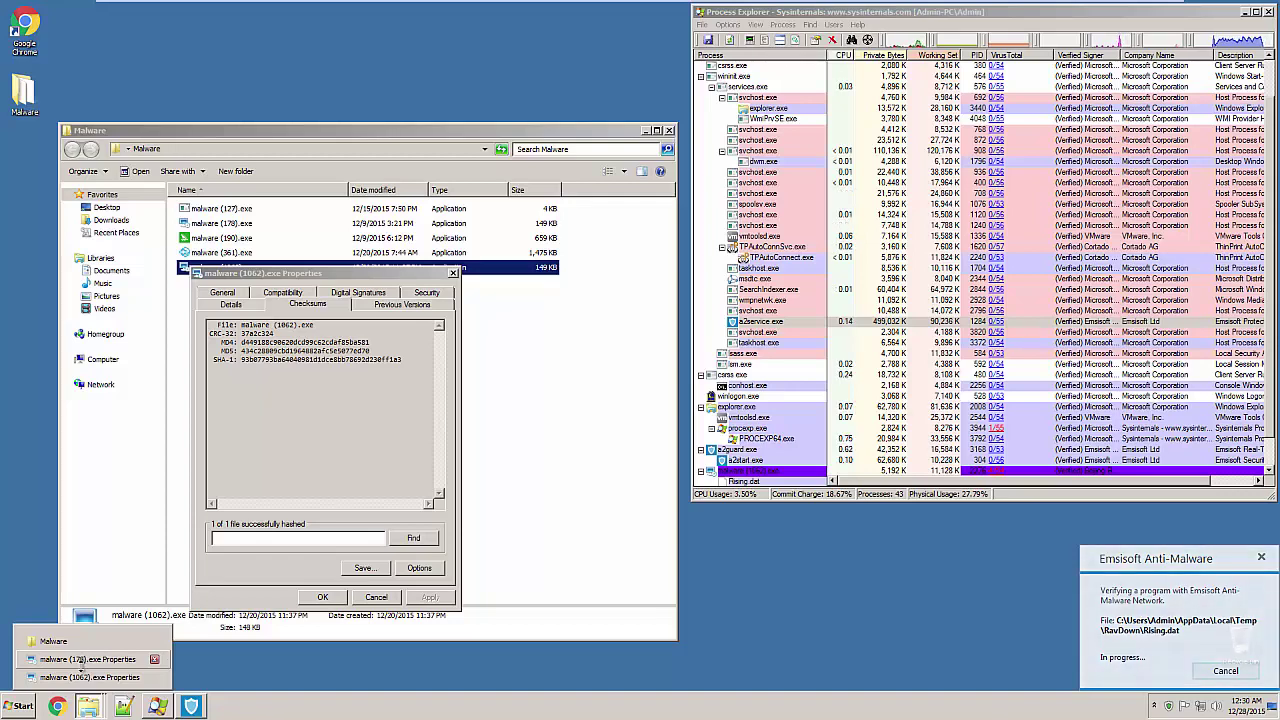
left_click(84, 676)
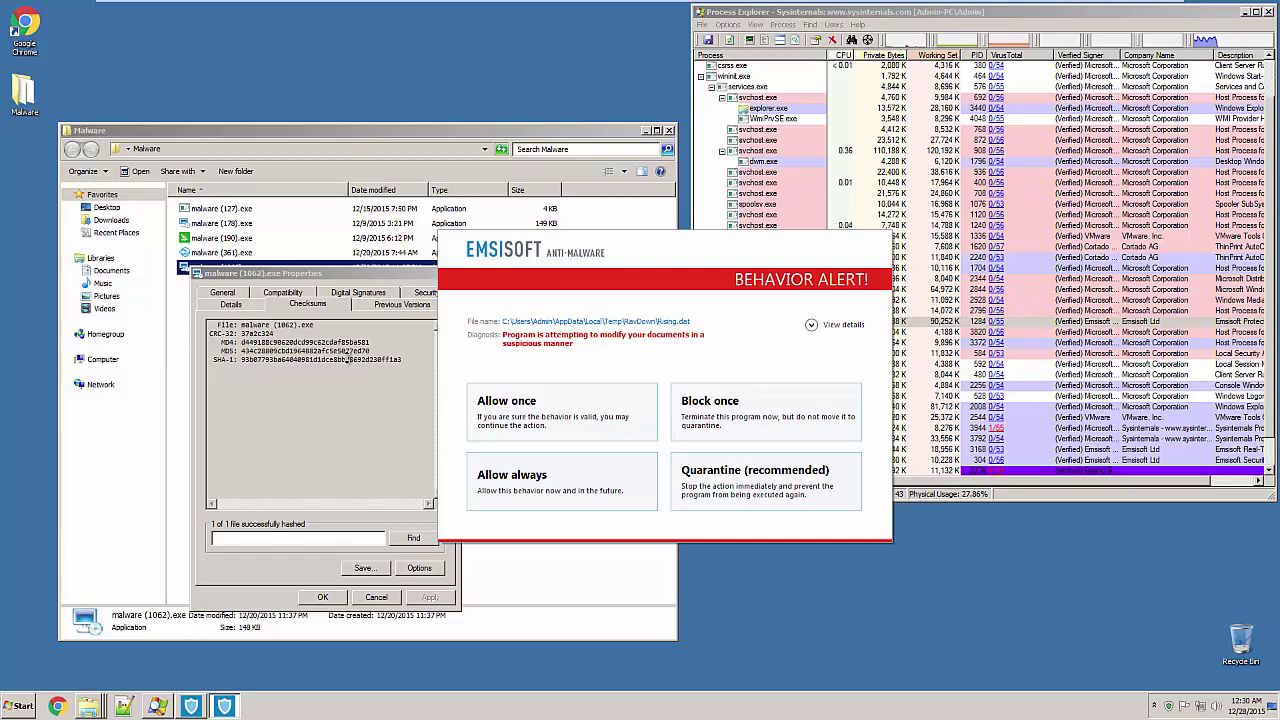
Step: Rearrange the malware (1062).exe and malware (178).exe Properties windows to compare their checksums, and close both
left_click_drag(320, 276, 223, 302)
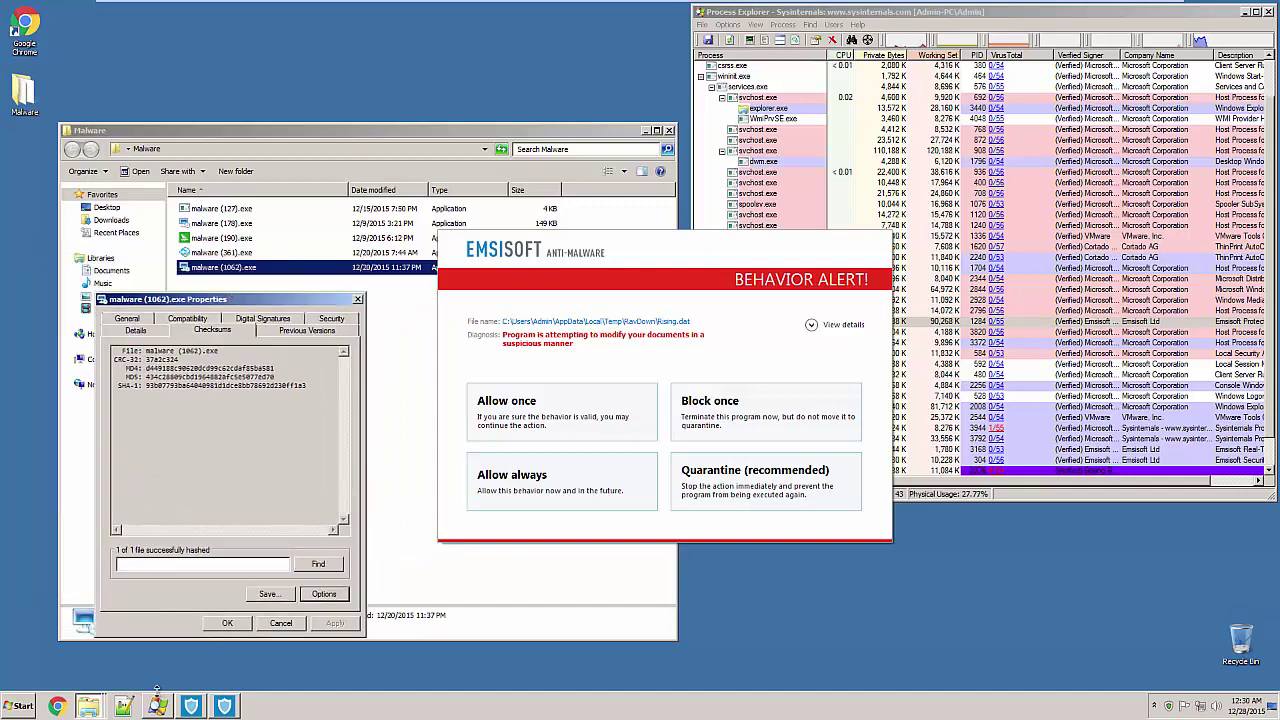
left_click(90, 705)
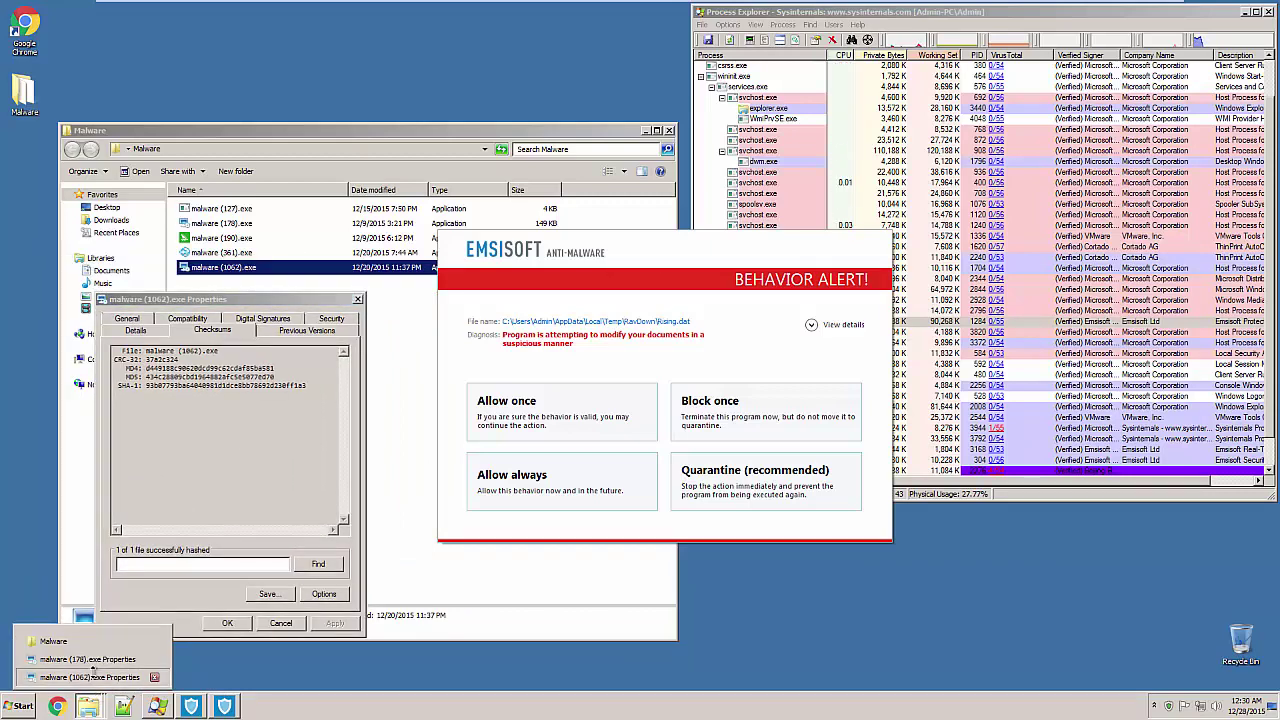
left_click(90, 659)
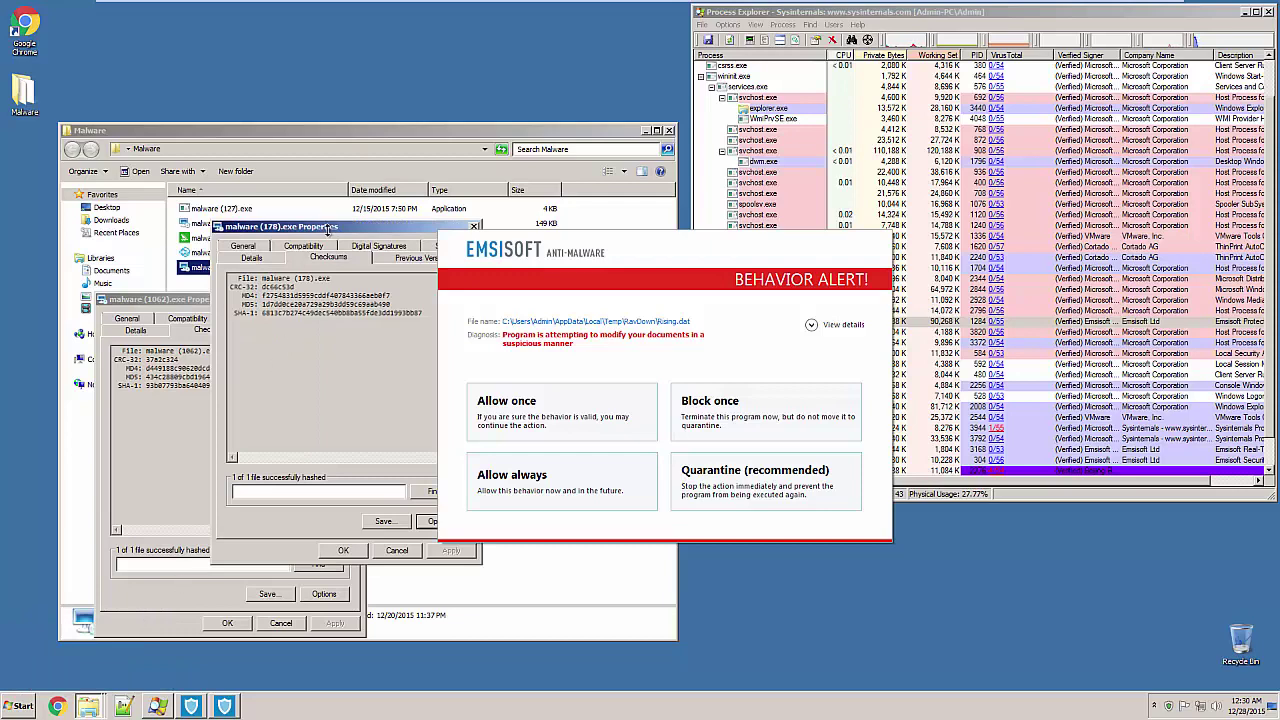
left_click_drag(329, 229, 162, 456)
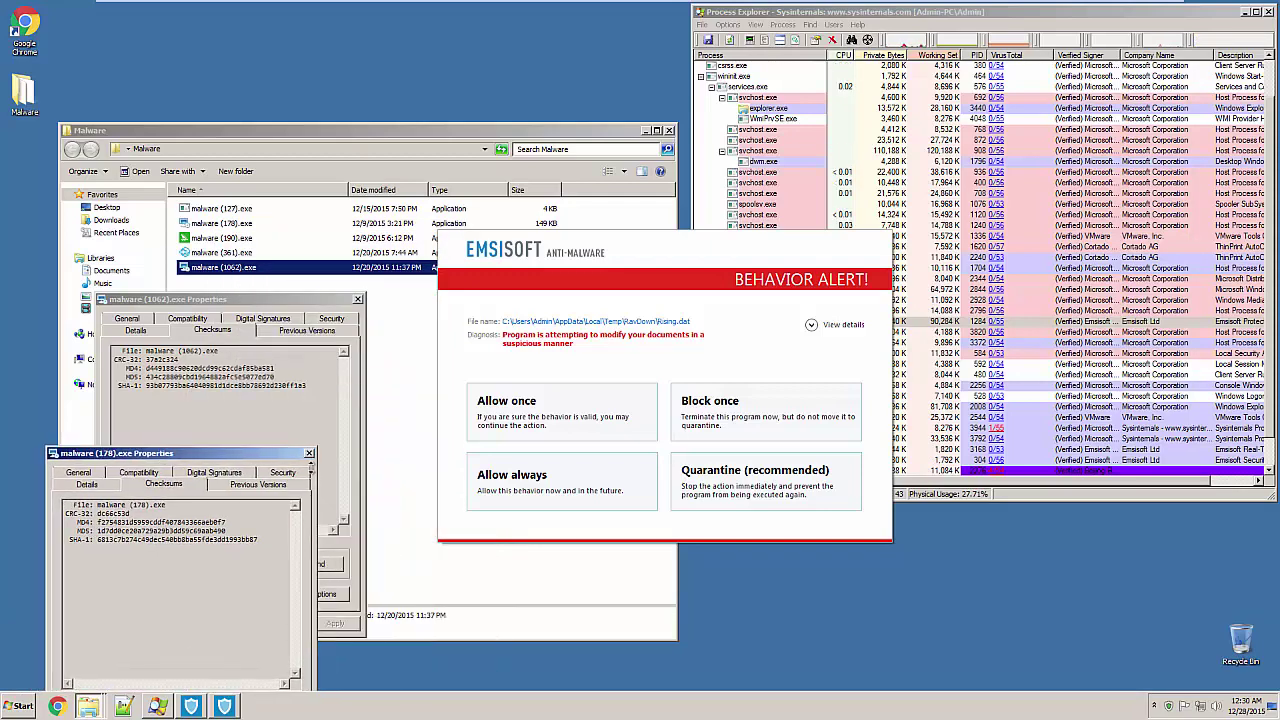
left_click(307, 453)
left_click(357, 300)
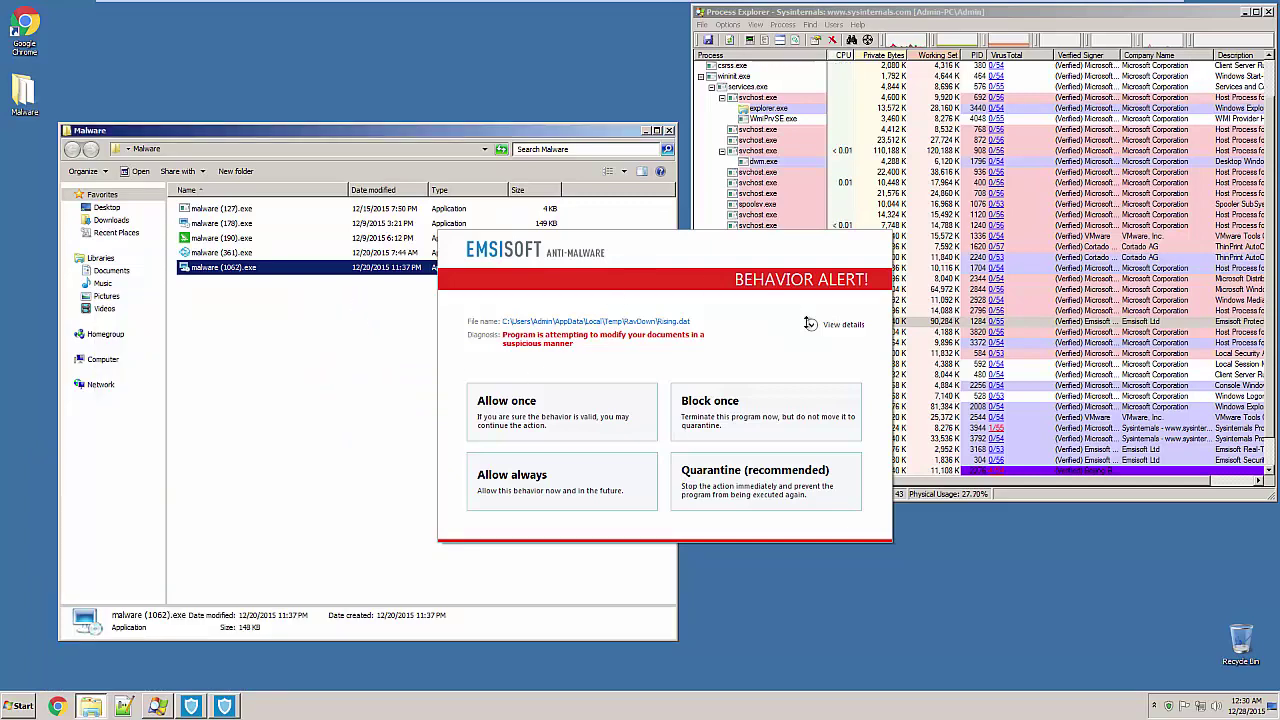
Step: Expand the behavior alert's details for Rising.dat, review the hashes and certificate information, and block the program once
left_click(811, 326)
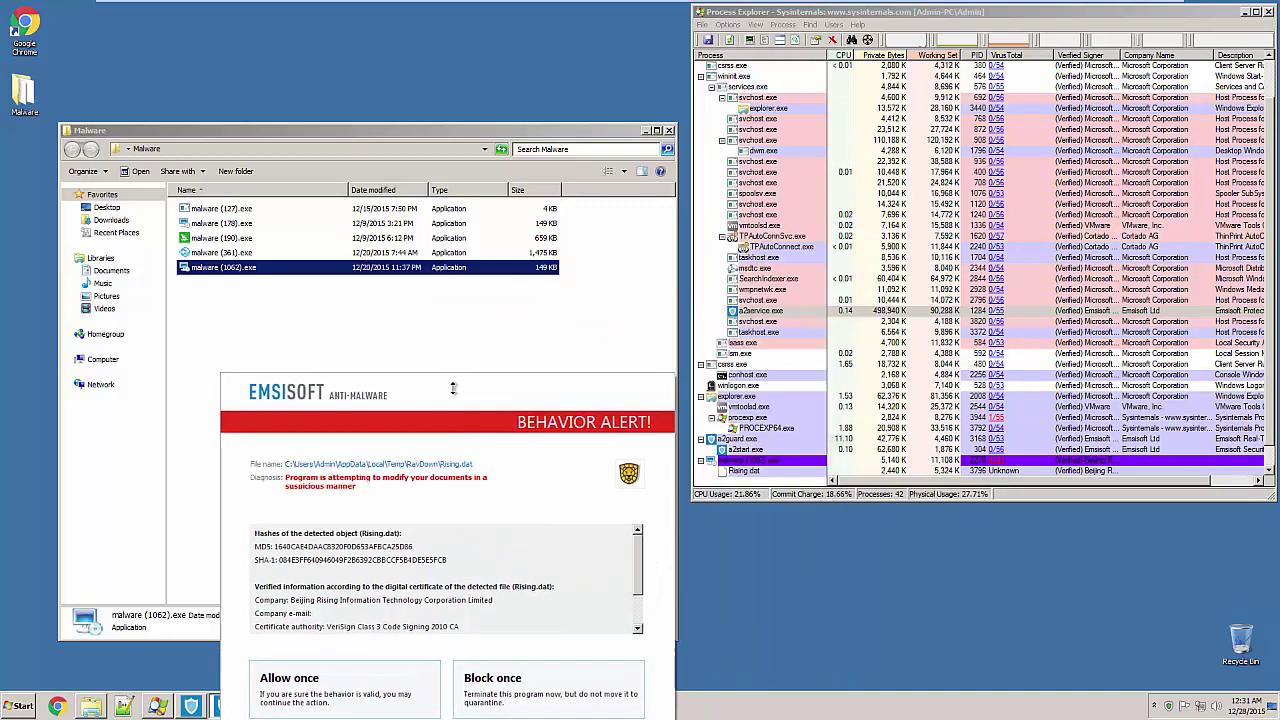
left_click_drag(462, 383, 464, 211)
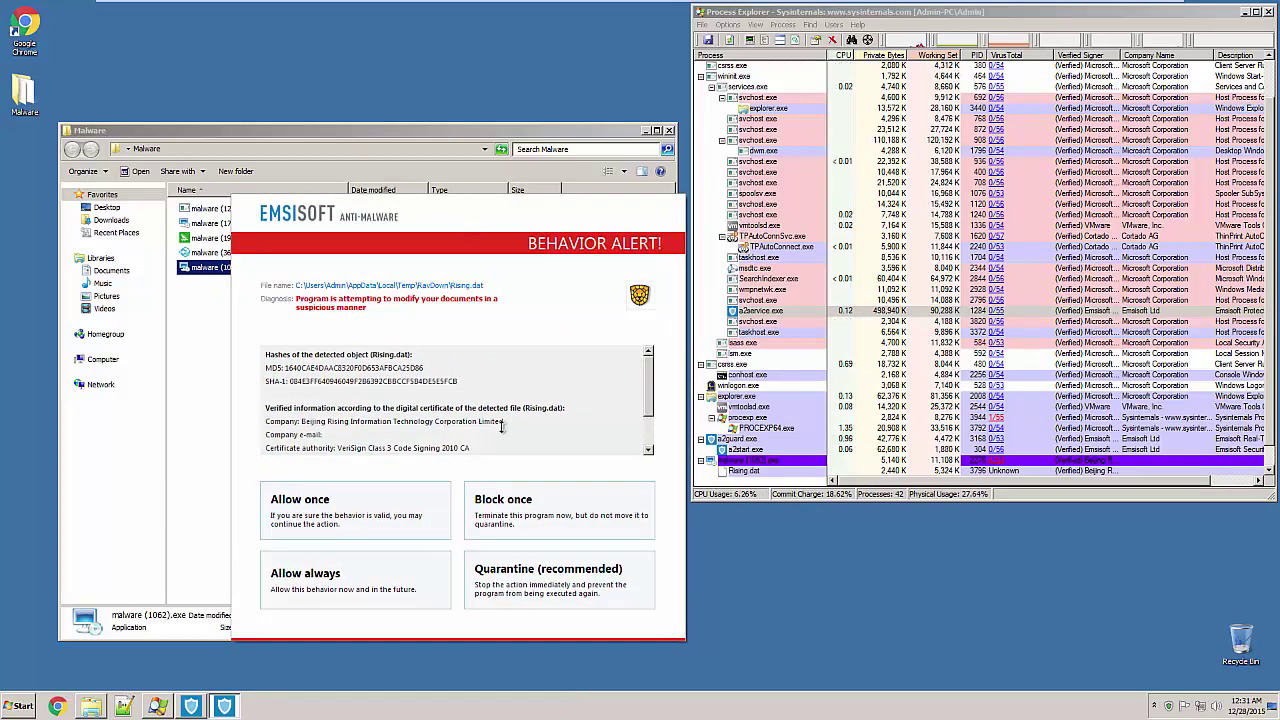
scroll(630, 378, "down", 2)
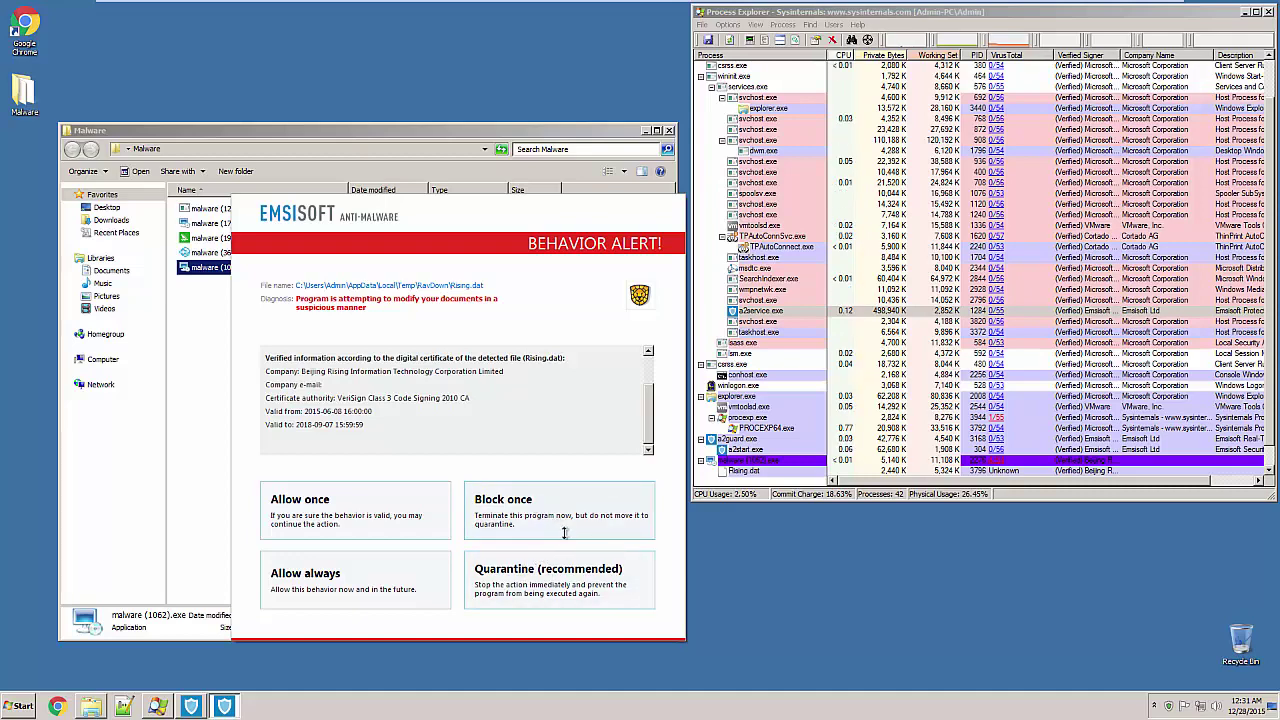
left_click(534, 509)
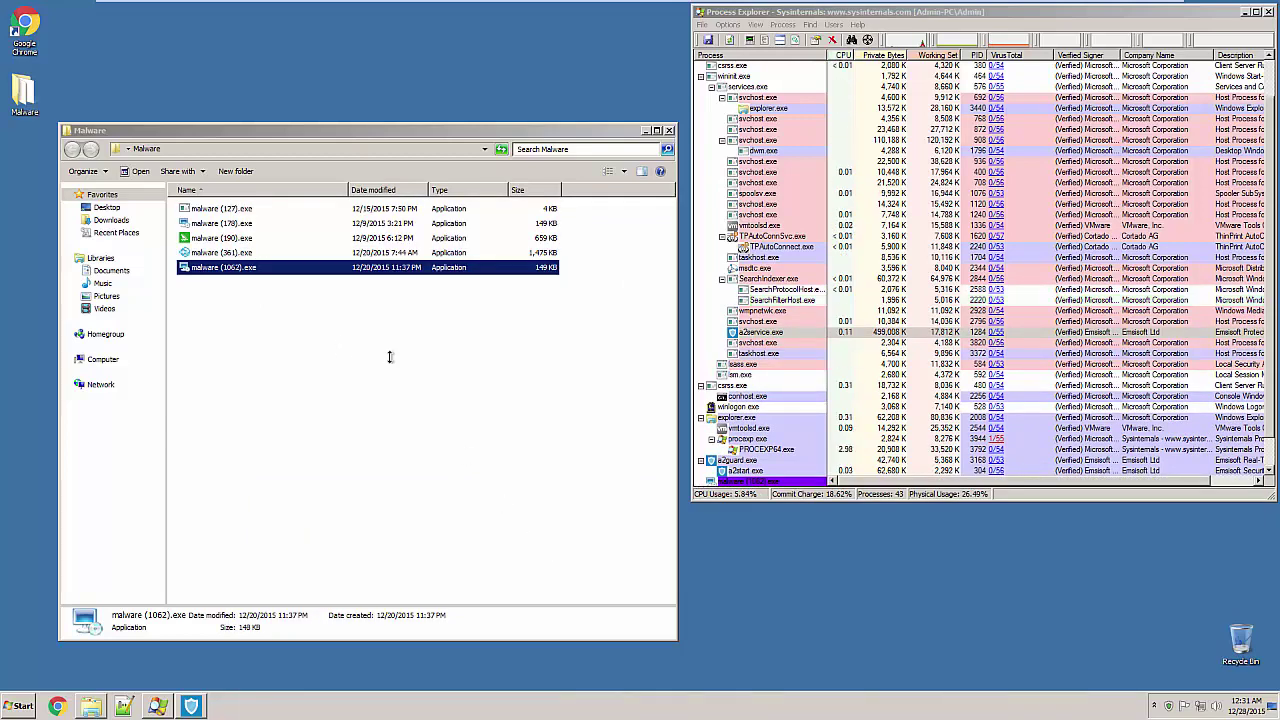
Step: Locate and select the malware (1062).exe process in Process Explorer
left_click(1054, 462)
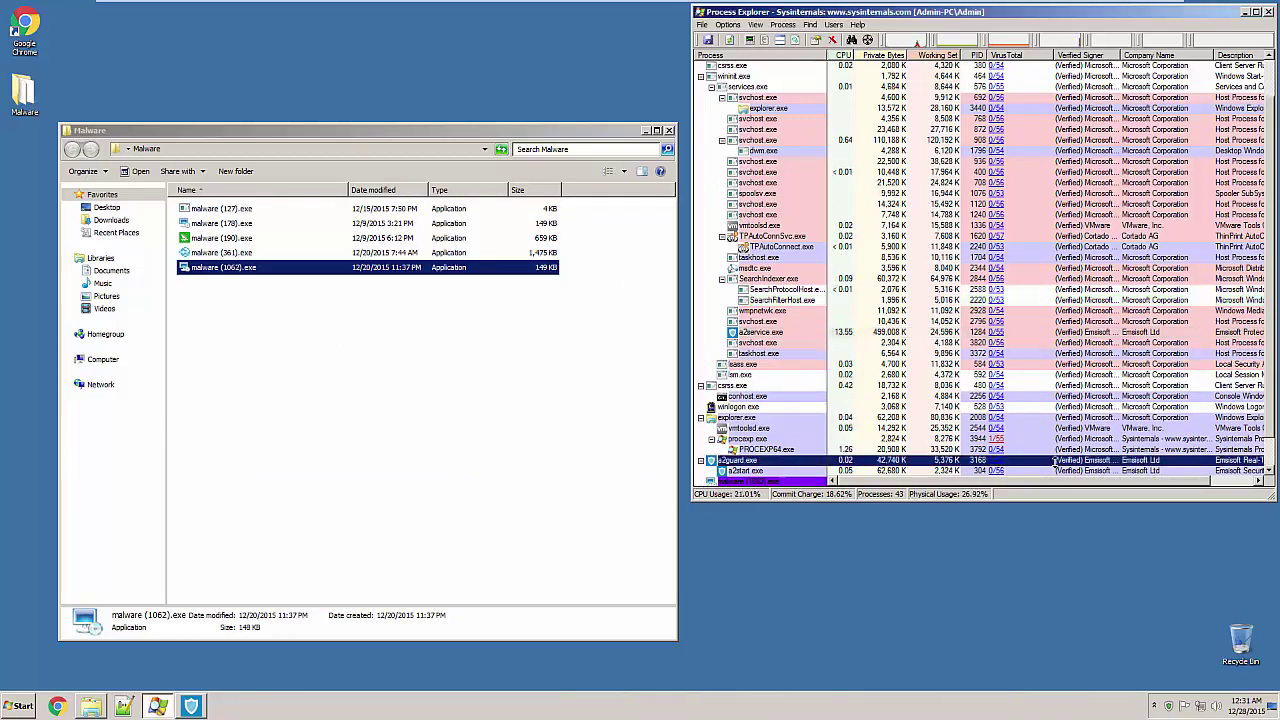
scroll(1054, 462, "down", 1)
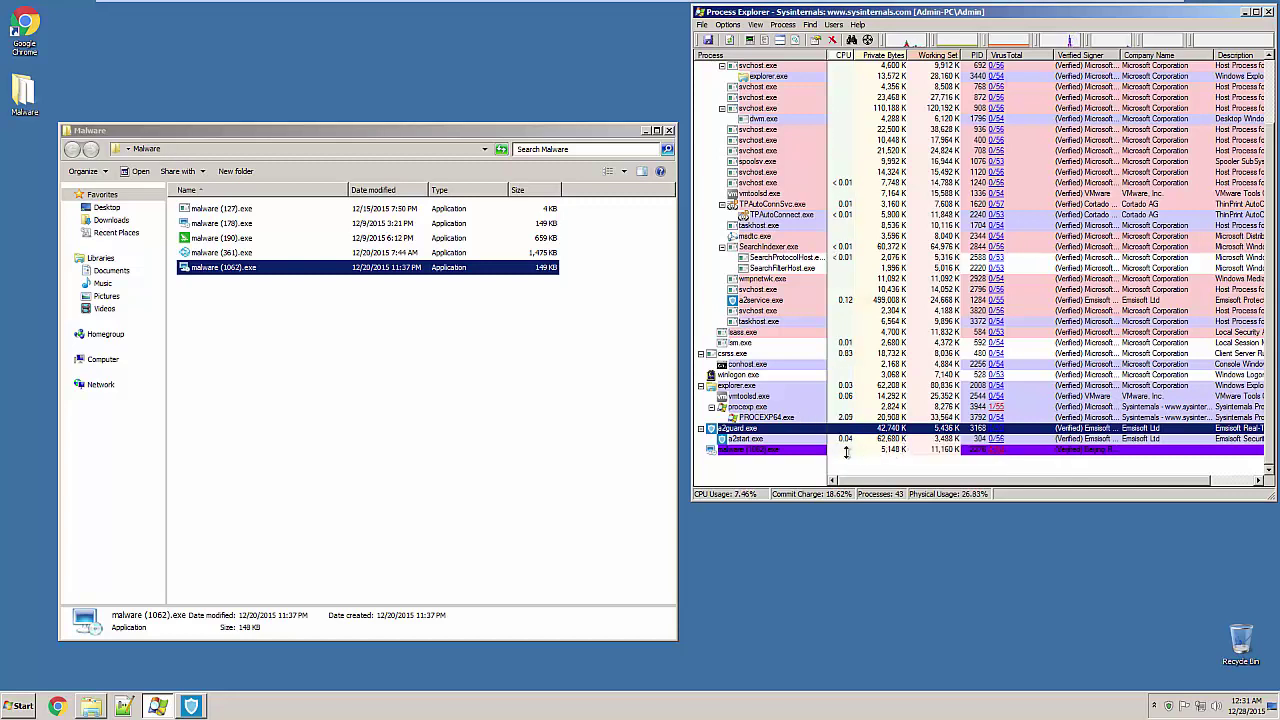
left_click(801, 450)
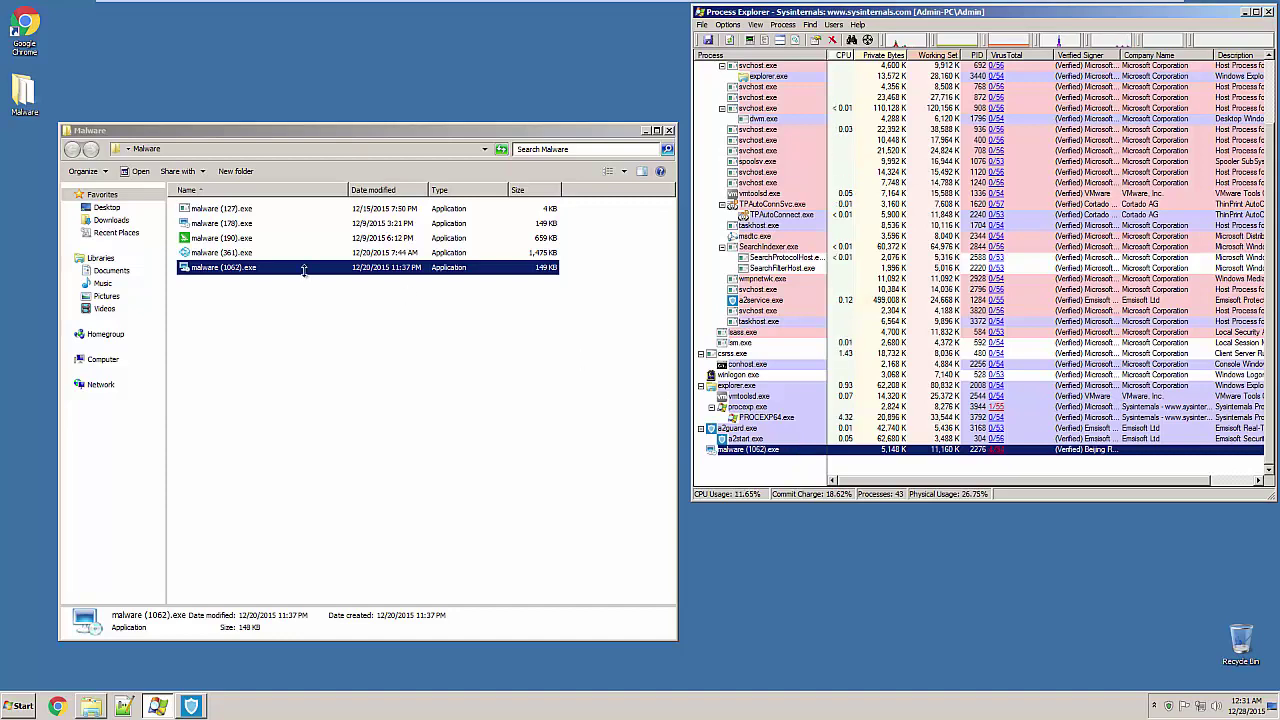
Step: Run malware (361).exe, check the process list, and run malware (190).exe from the Malware folder
left_click(224, 253)
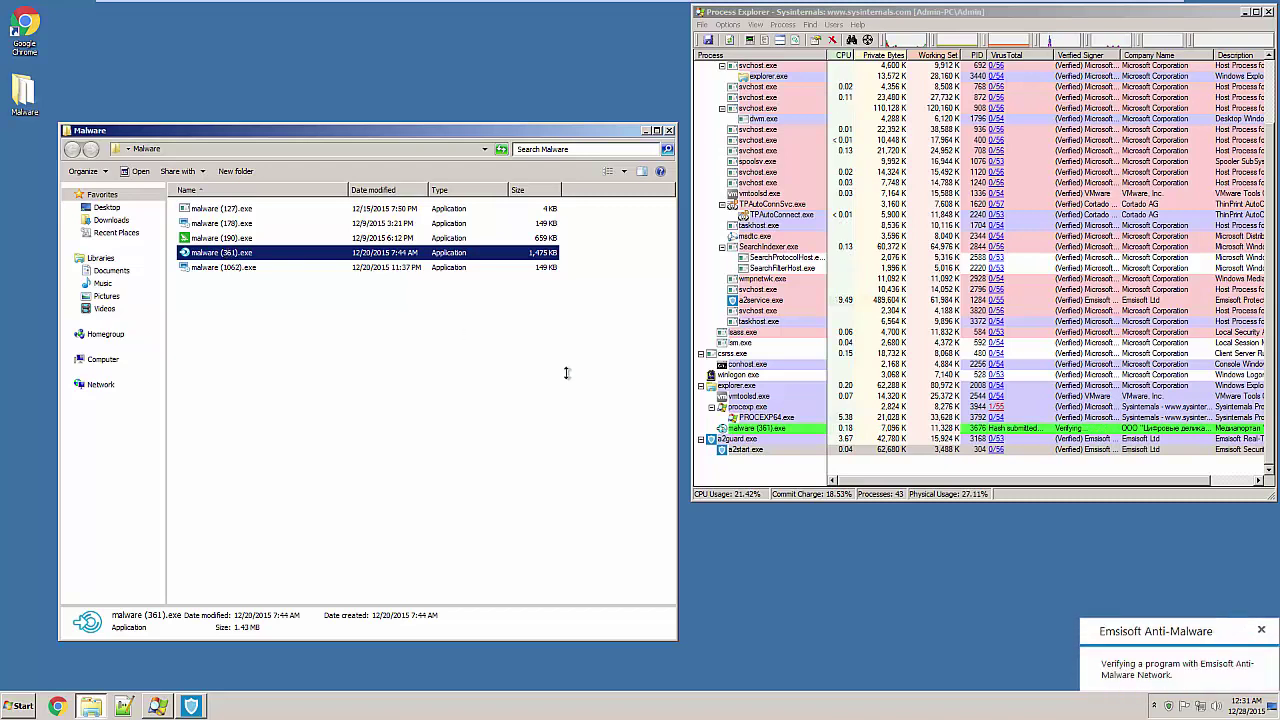
left_click(776, 428)
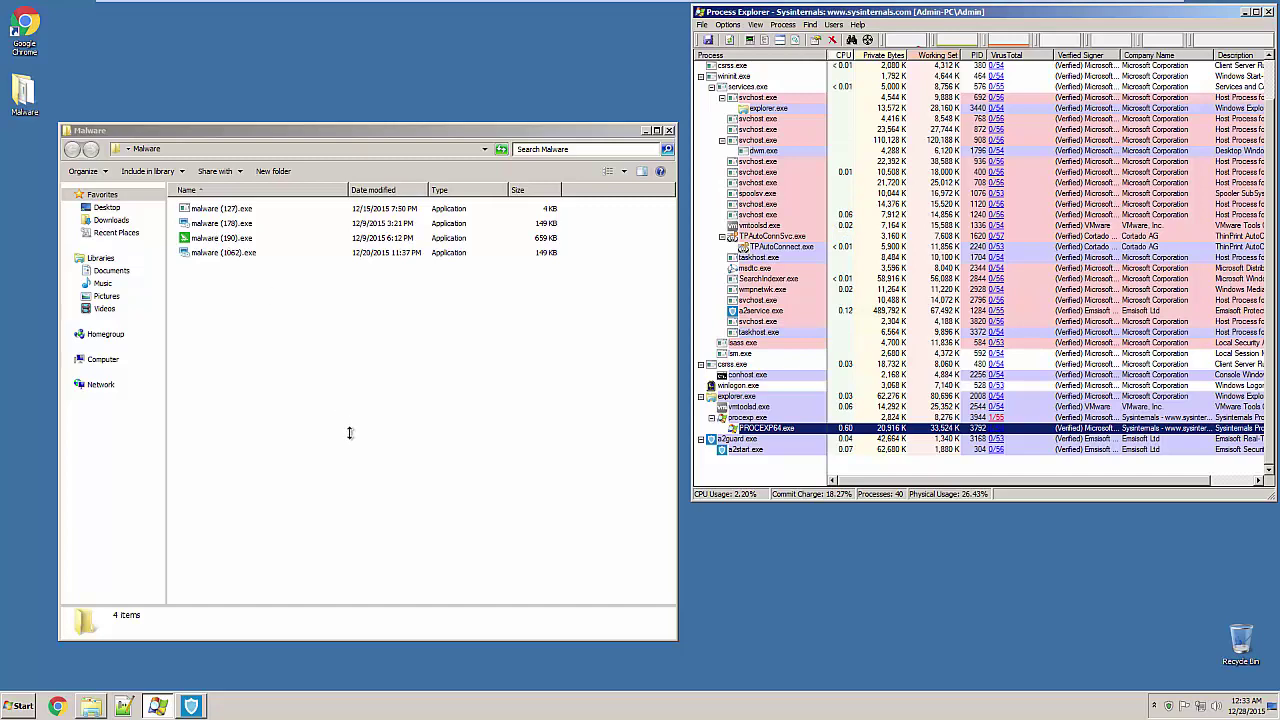
left_click(207, 238)
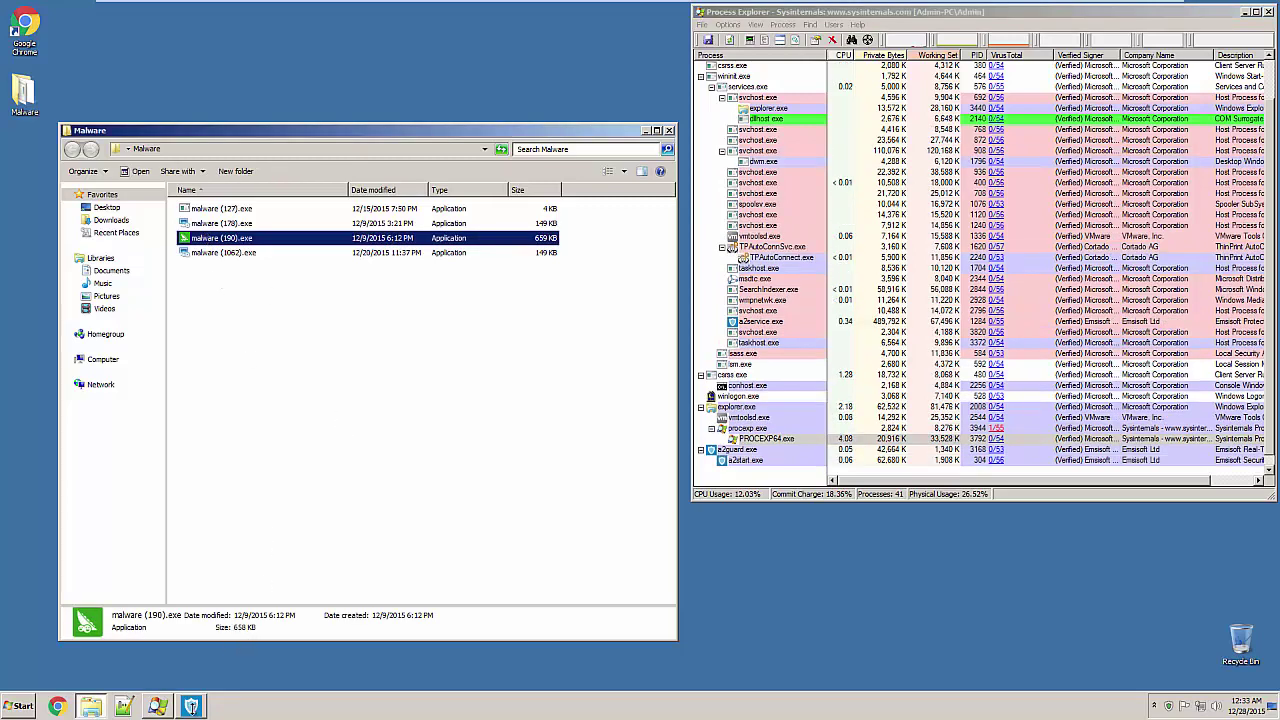
left_click(191, 706)
left_click(191, 706)
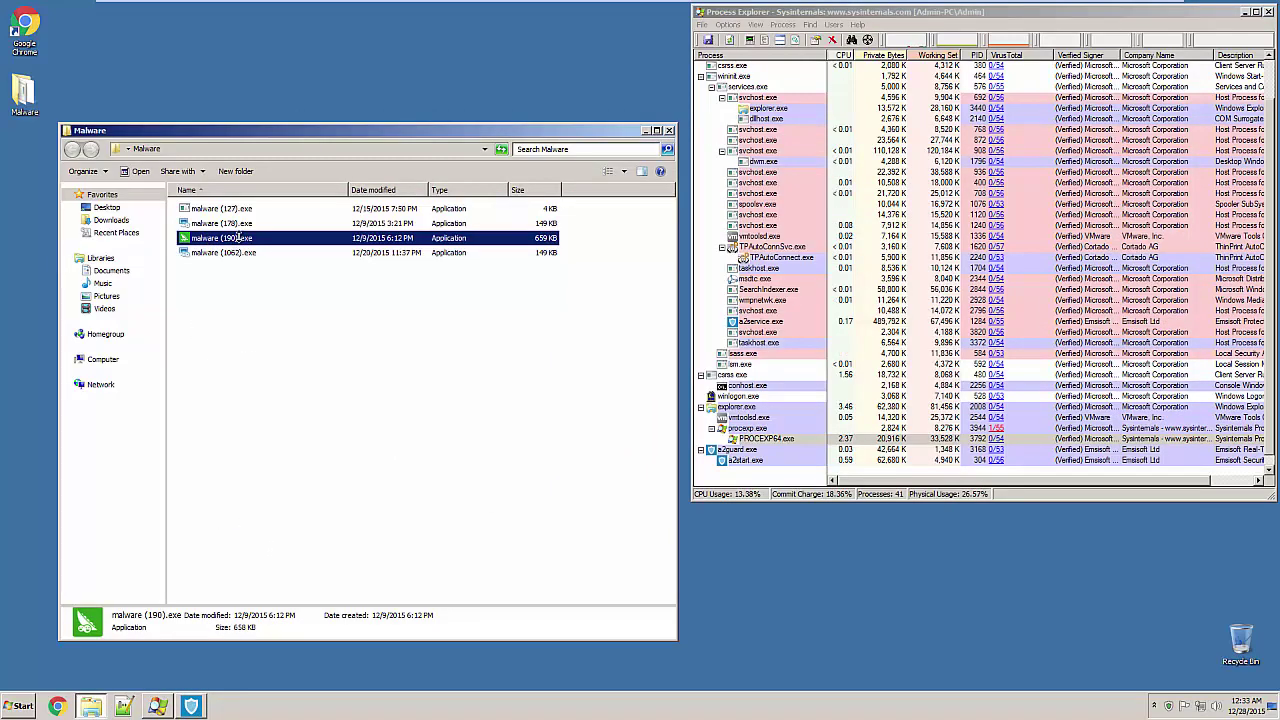
double_click(241, 237)
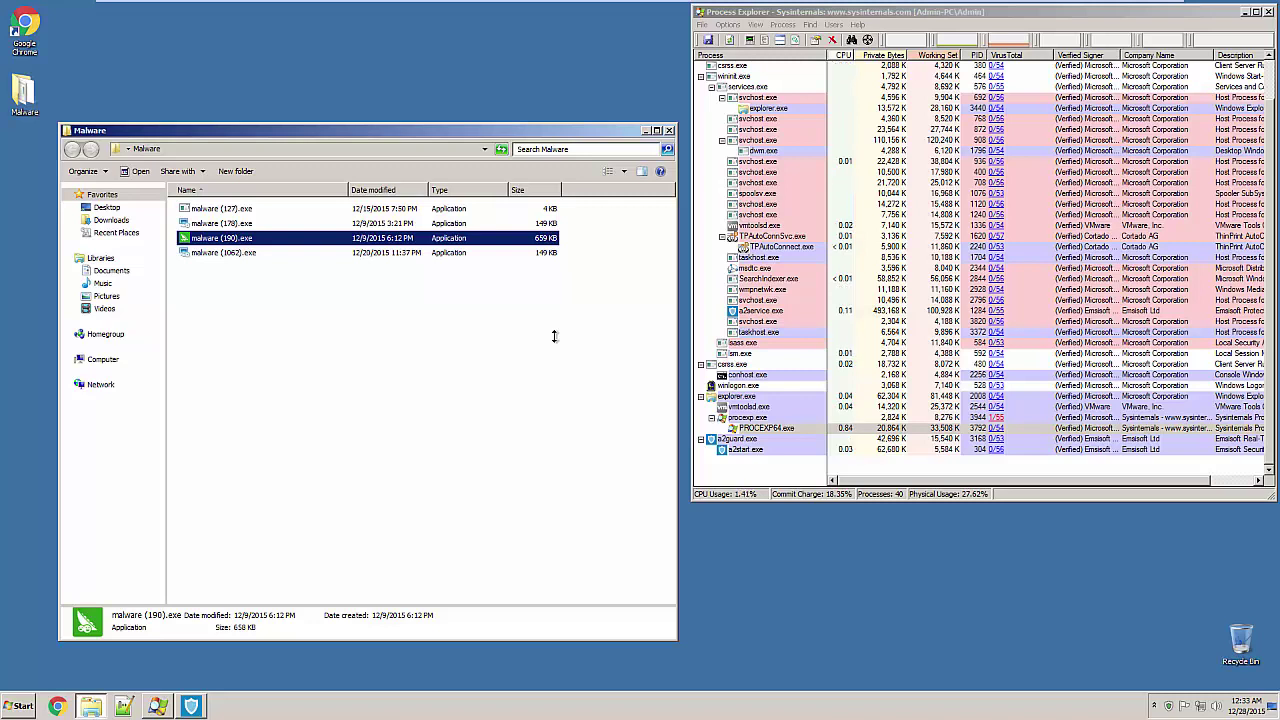
Step: Run malware (127).exe and malware (1062).exe again from the Malware folder
left_click(246, 208)
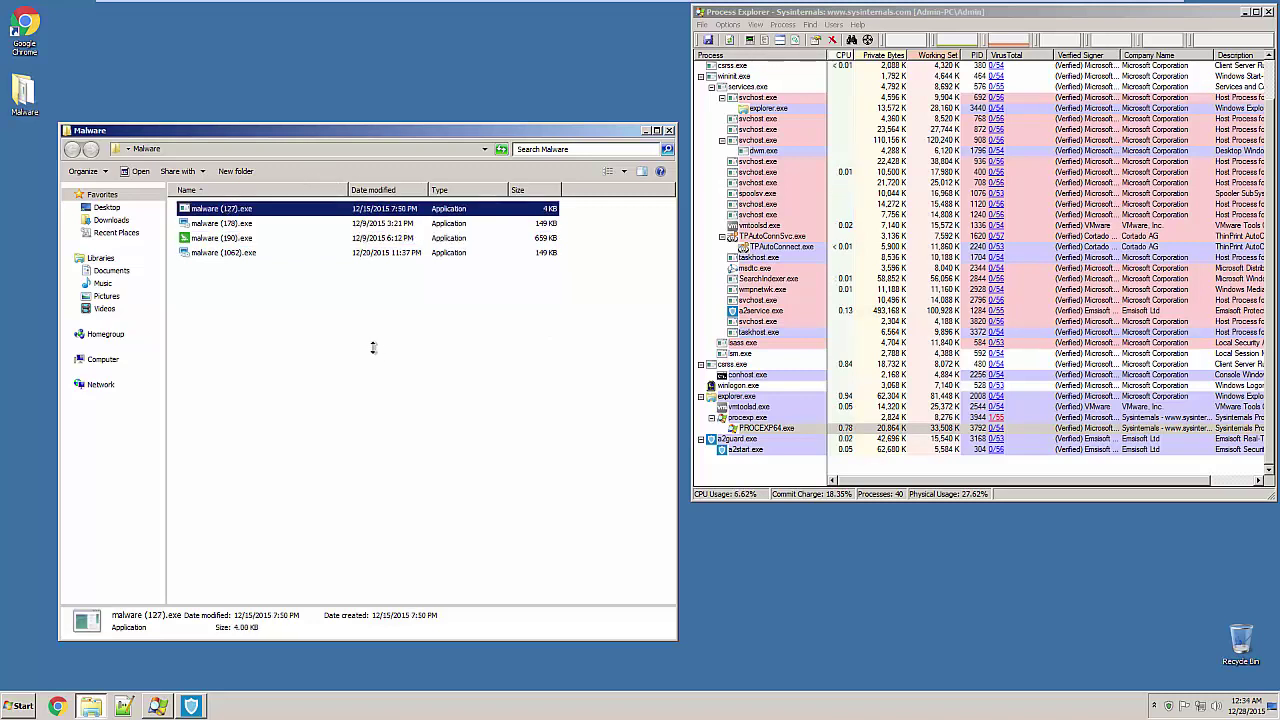
left_click(372, 348)
double_click(222, 208)
left_click(265, 253)
Step: Kill the malware (1062).exe process in Process Explorer and clear the selection in the Malware folder
right_click(731, 460)
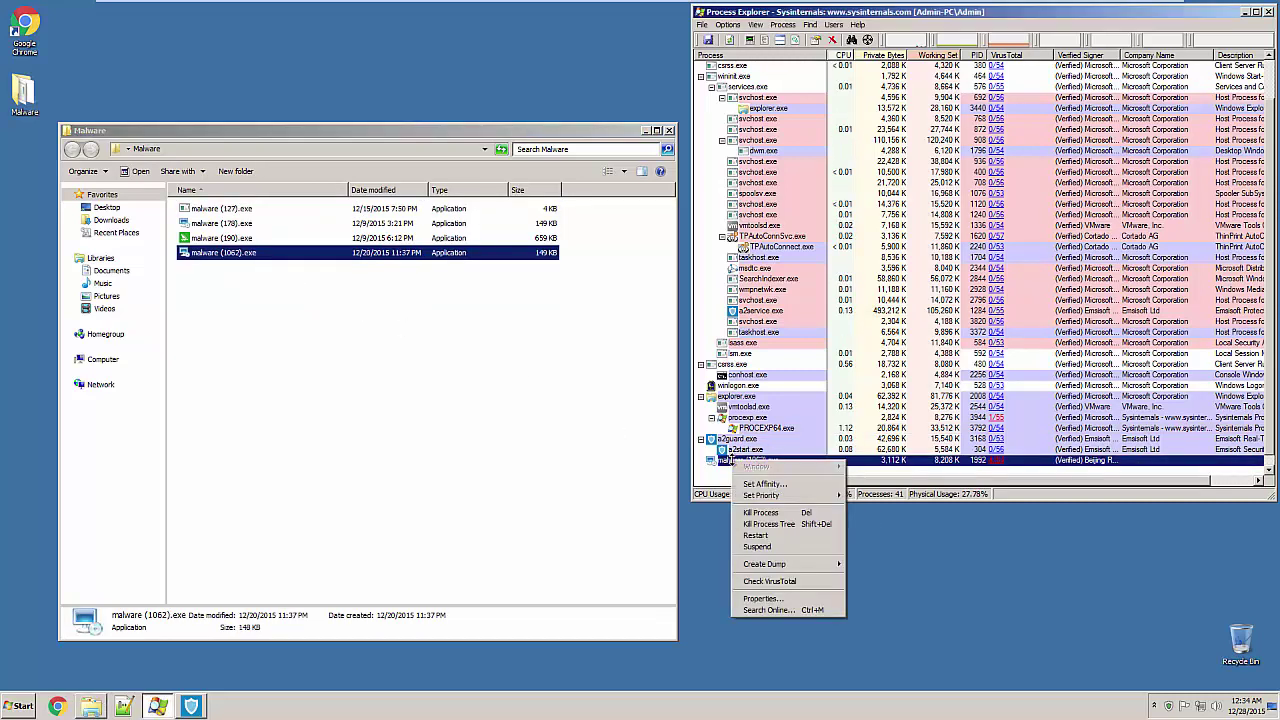
left_click(768, 524)
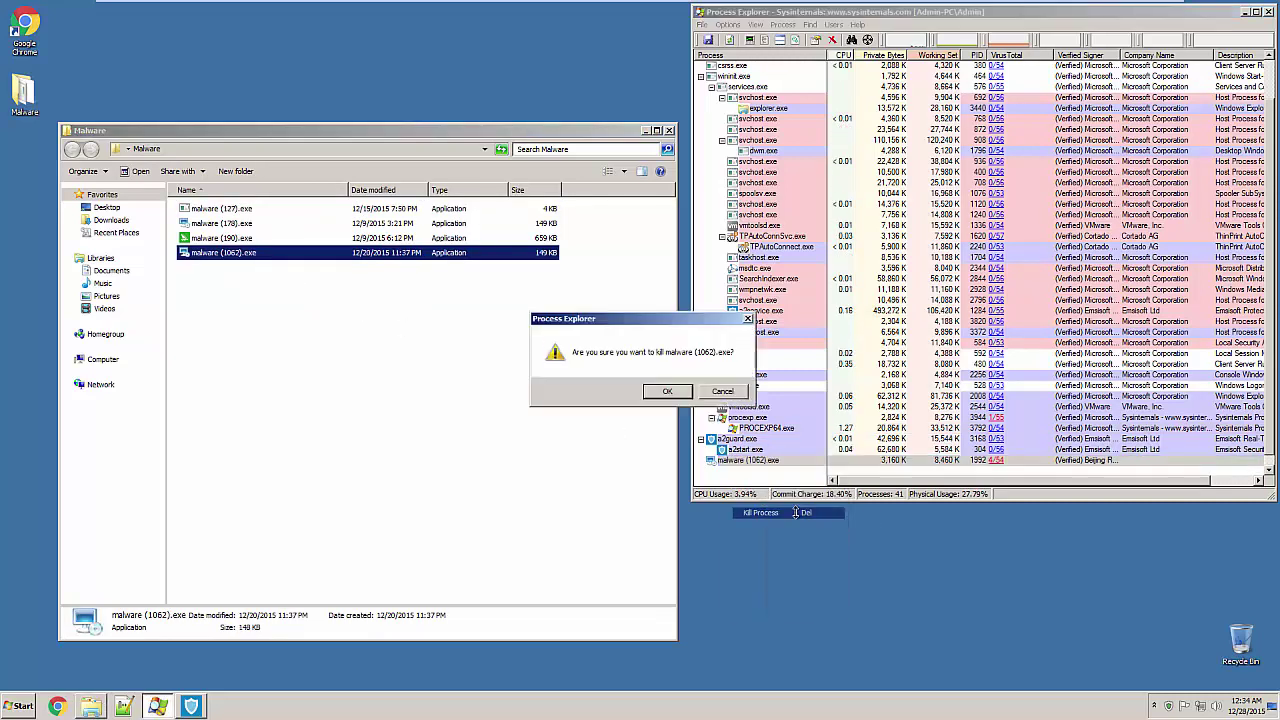
left_click(673, 394)
left_click(263, 306)
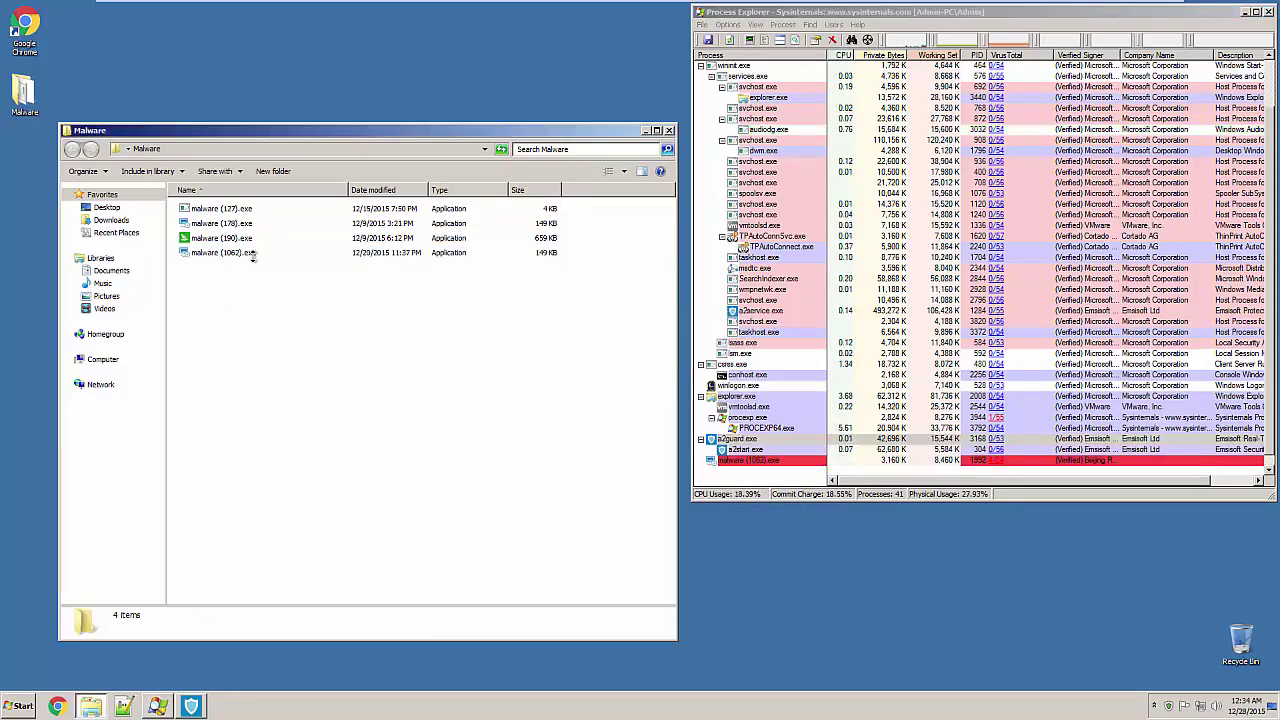
Step: Run malware (178).exe, open its VirusTotal report from Process Explorer, and review the antivirus results
double_click(240, 224)
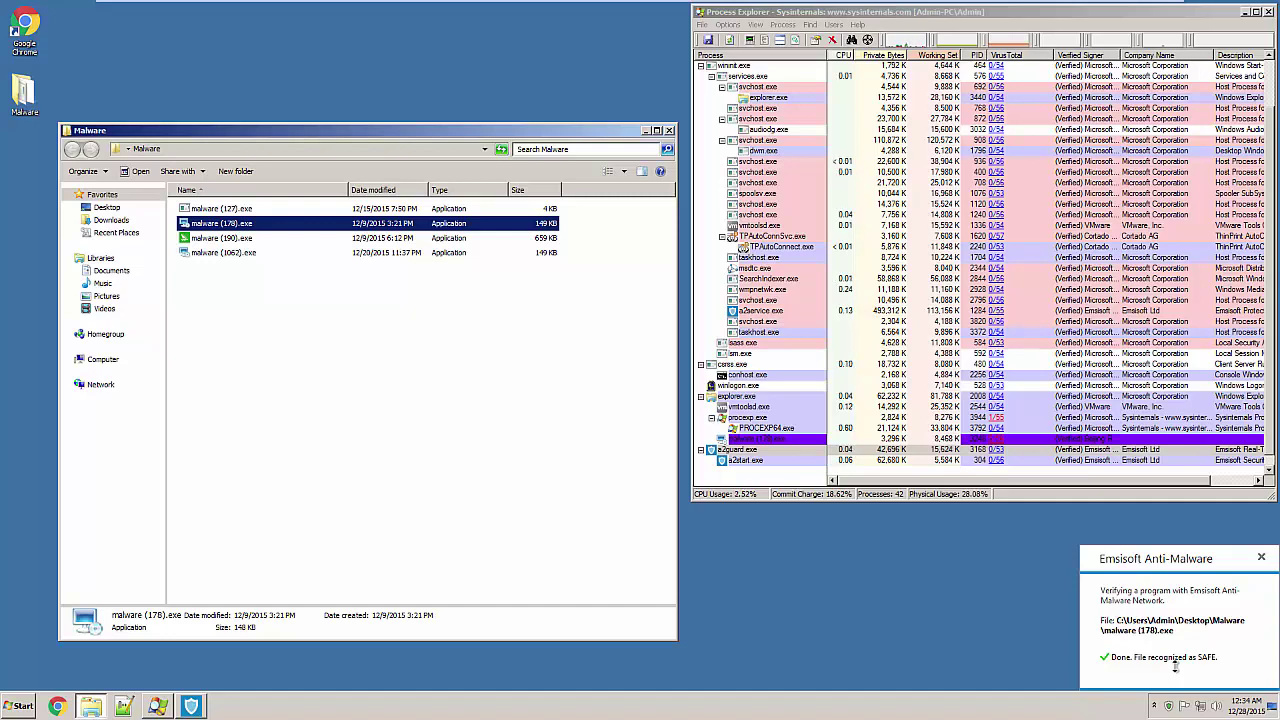
left_click(993, 440)
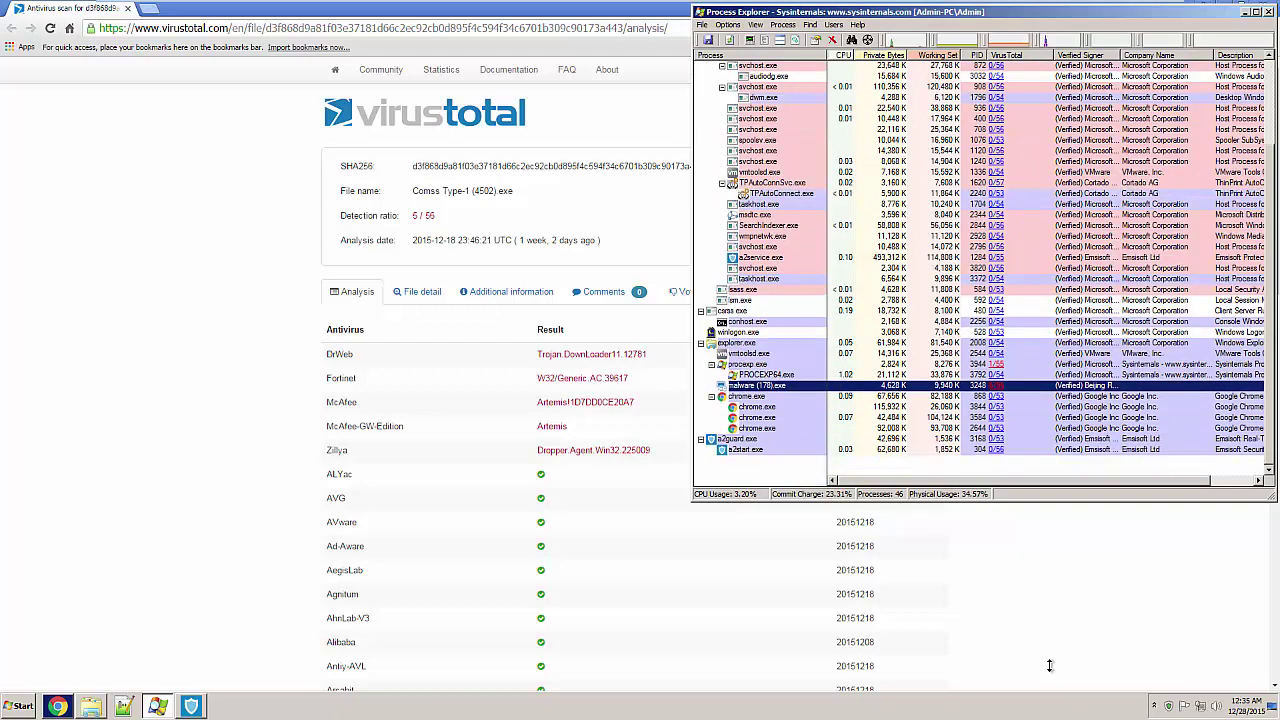
left_click(1050, 666)
scroll(1064, 659, "down", 4)
scroll(1066, 664, "down", 7)
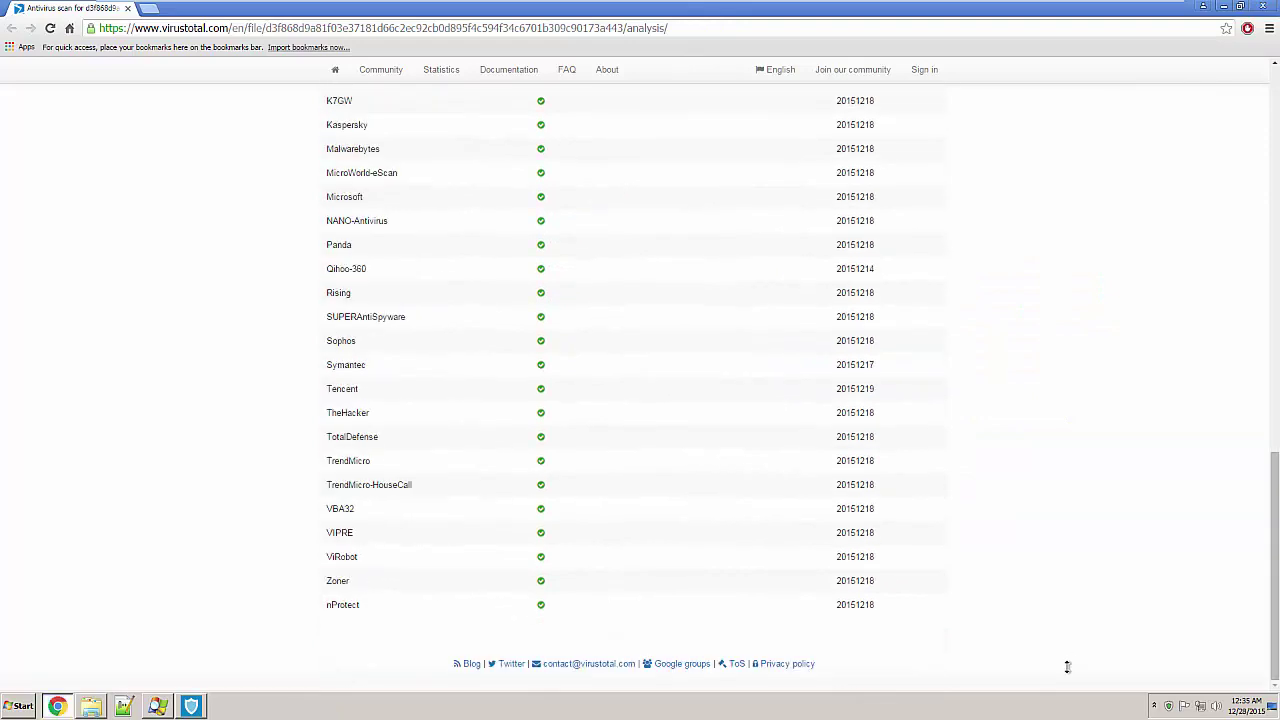
scroll(1023, 634, "up", 11)
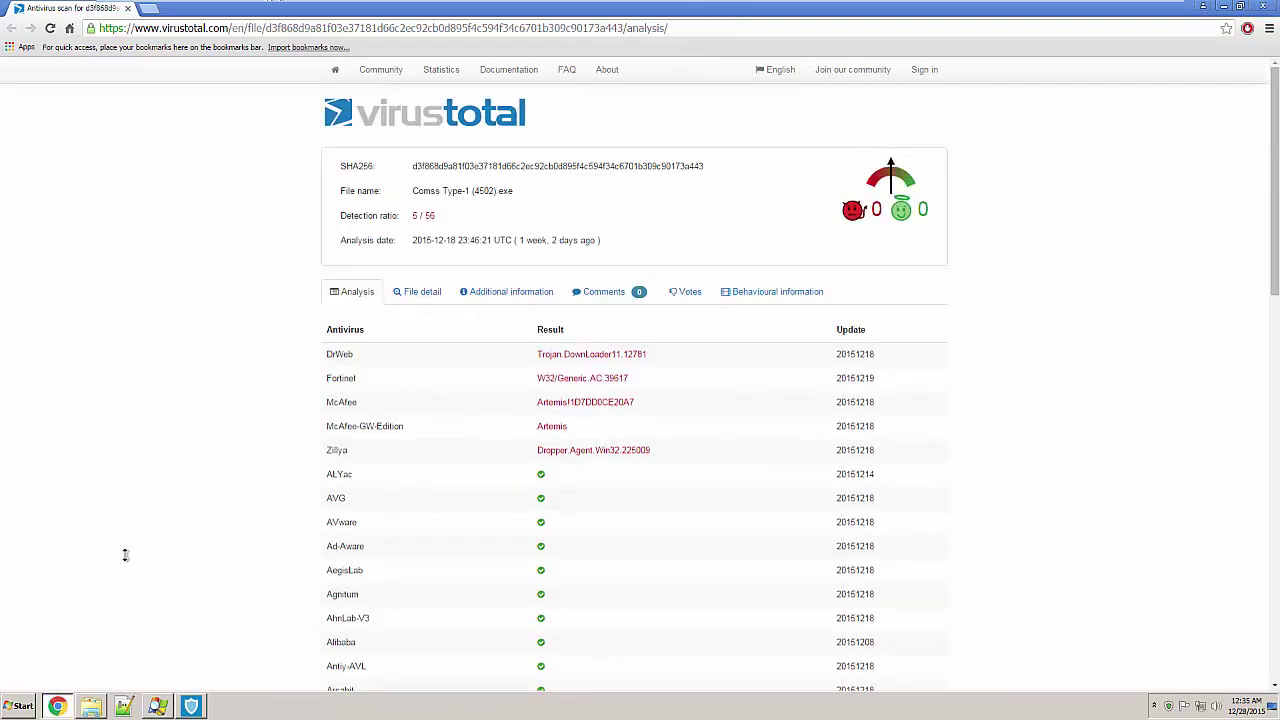
Step: Check the malware (178).exe process in Process Explorer and close the browser showing its VirusTotal report
left_click(157, 707)
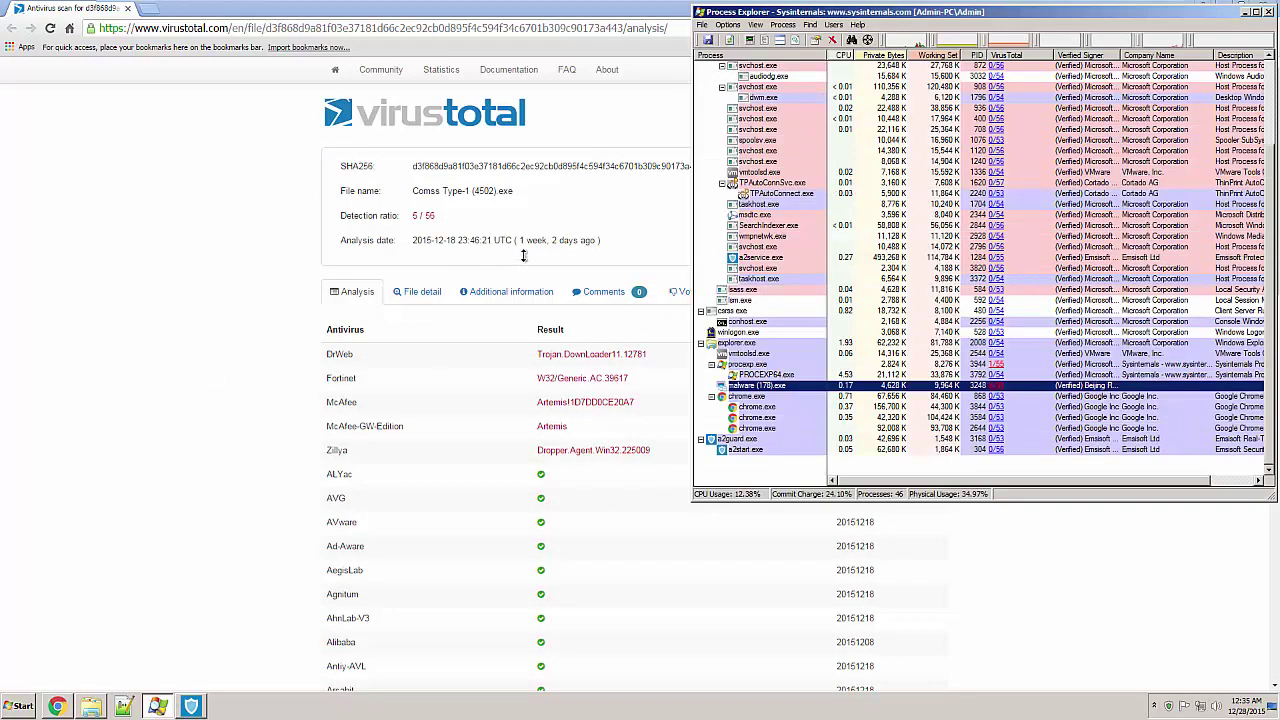
left_click(227, 221)
left_click(1260, 7)
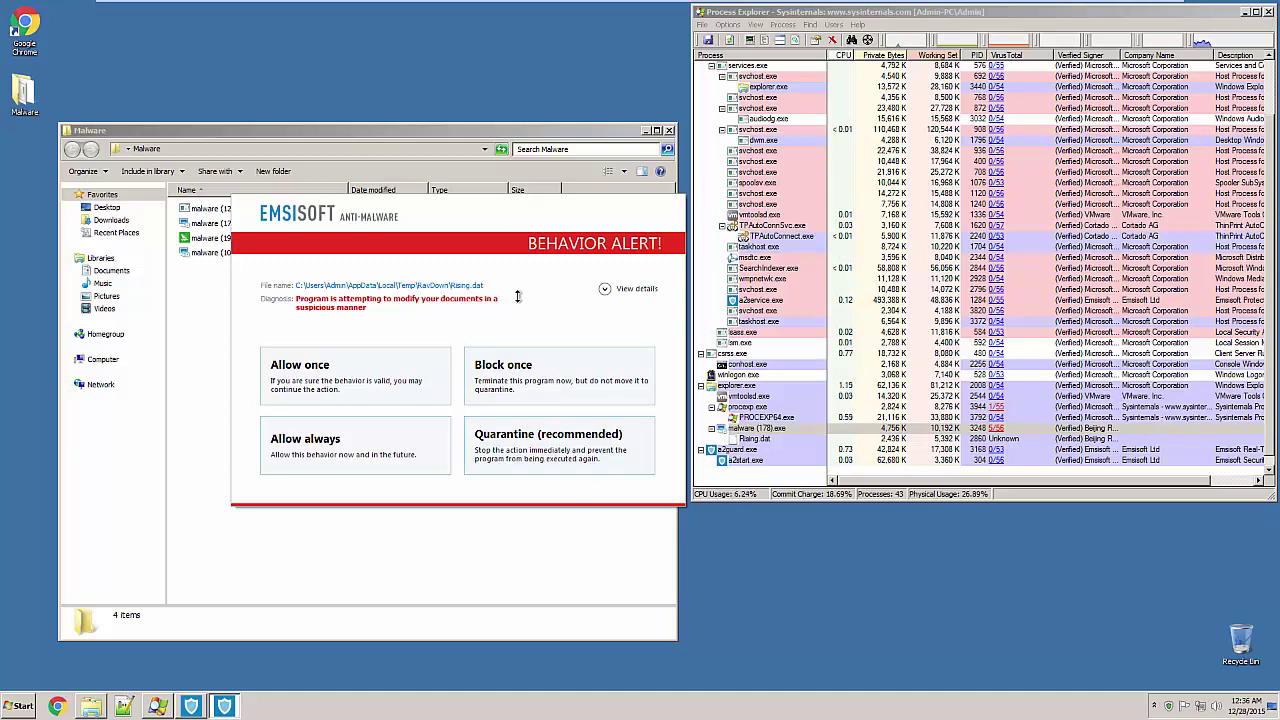
Step: Expand the behavior alert's details for Rising.dat and review the file hashes and digital certificate information
left_click(610, 289)
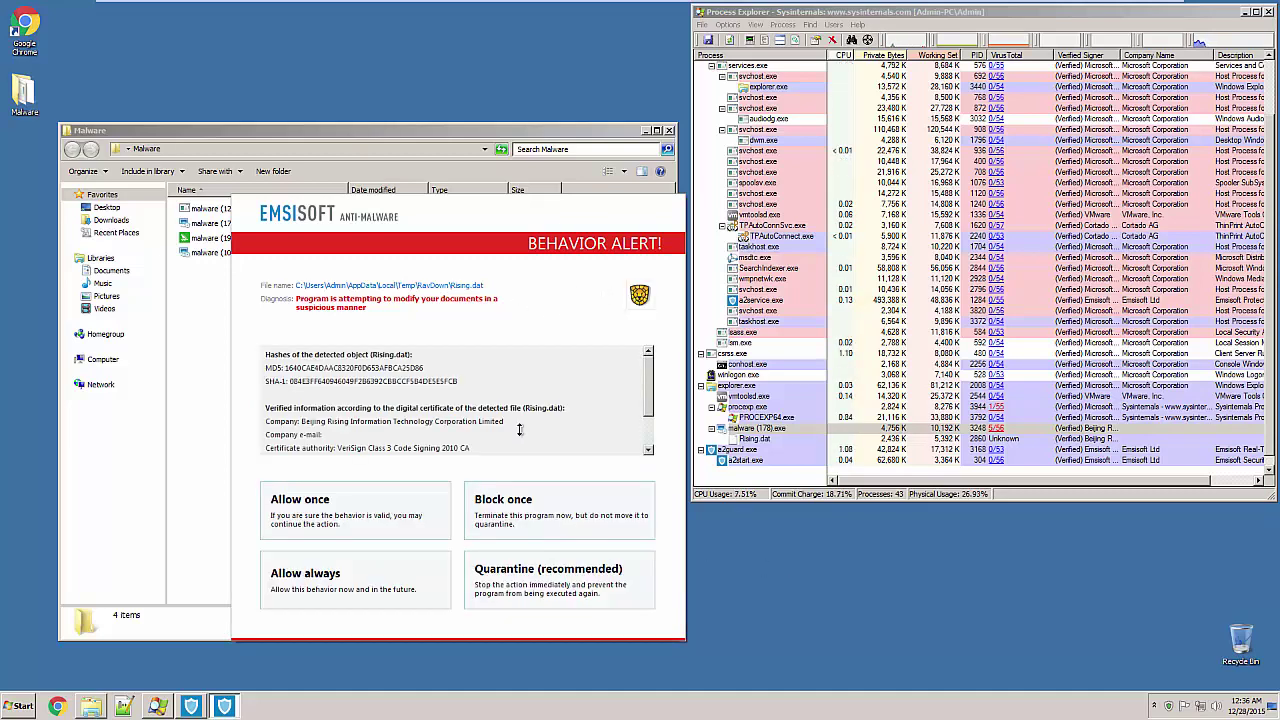
scroll(570, 407, "down", 1)
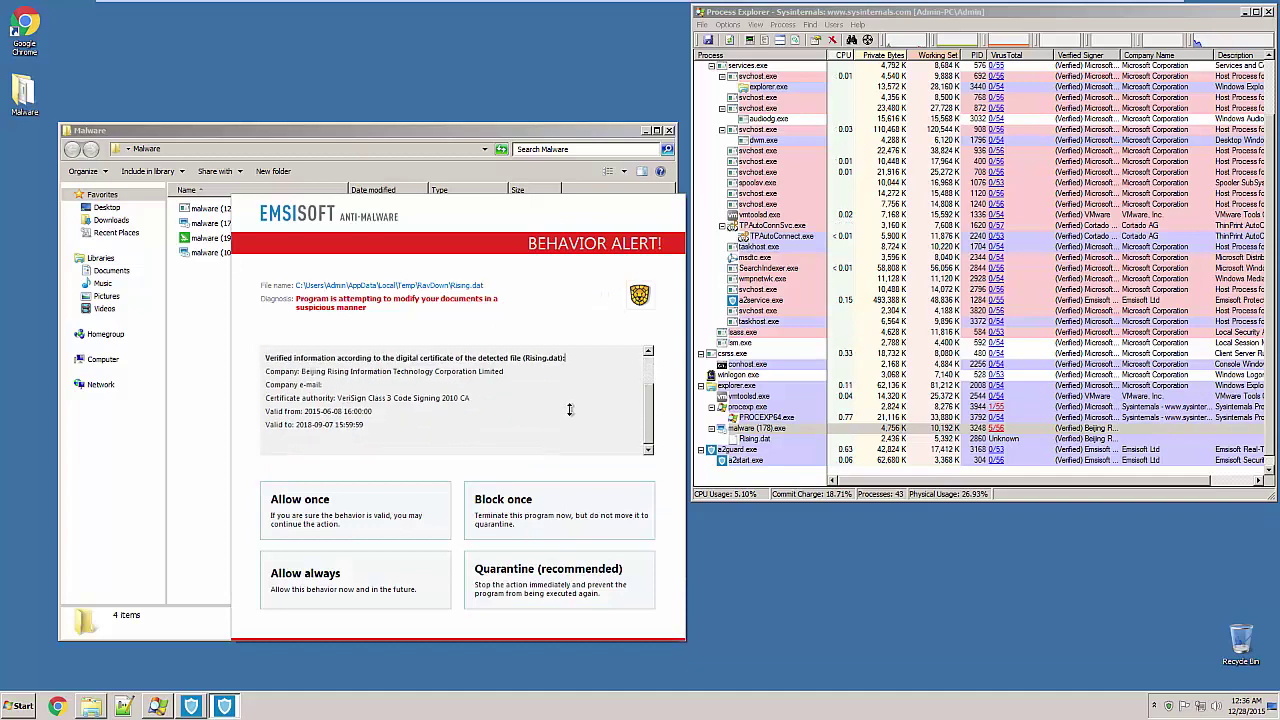
scroll(570, 407, "up", 1)
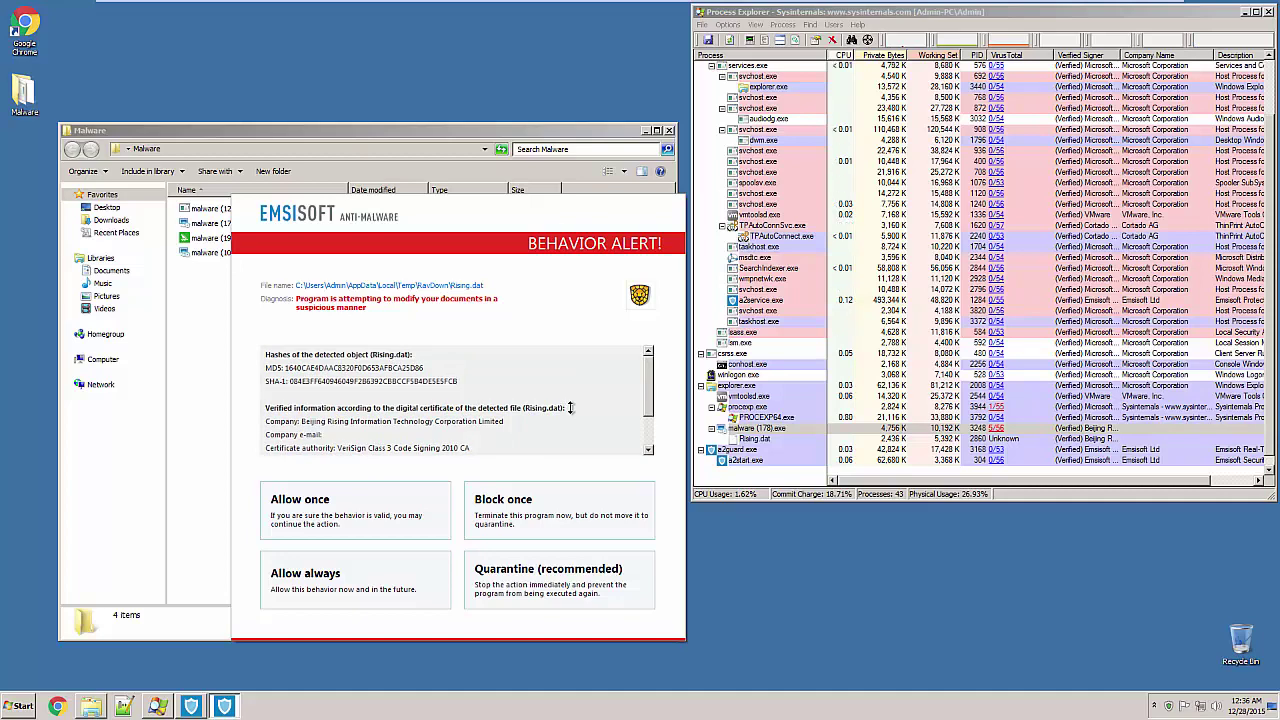
scroll(612, 361, "down", 1)
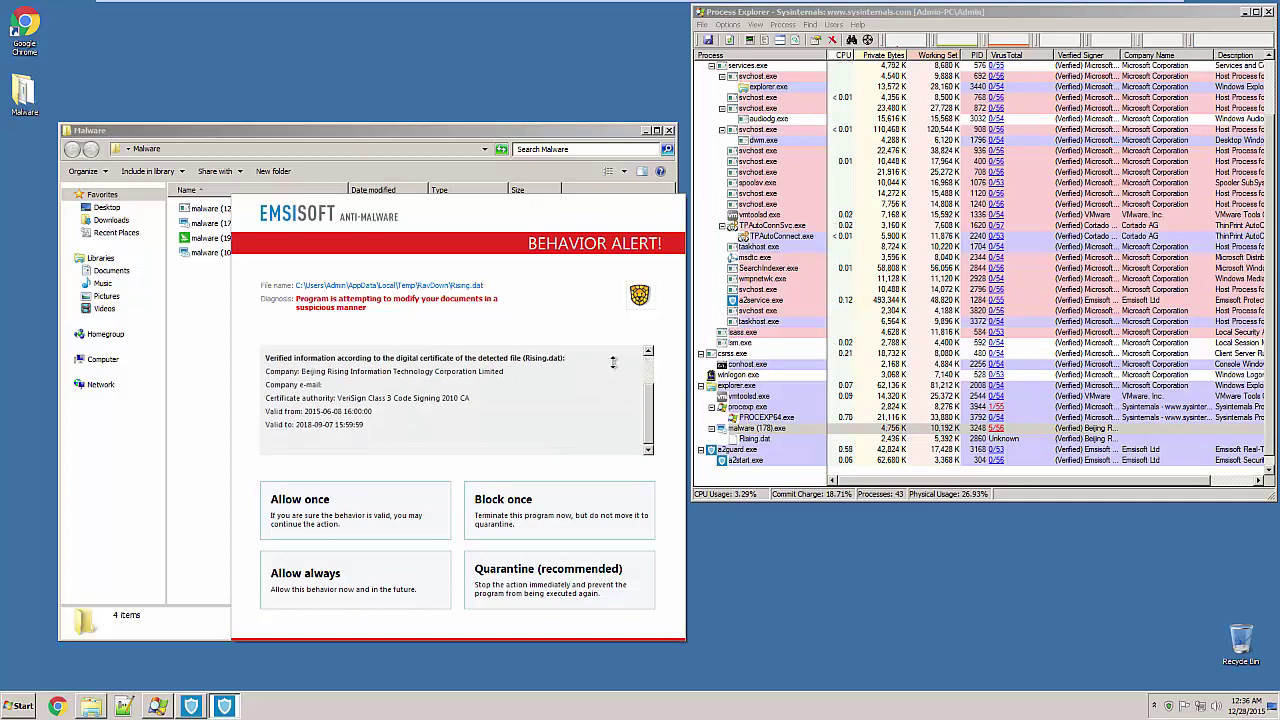
scroll(602, 412, "up", 1)
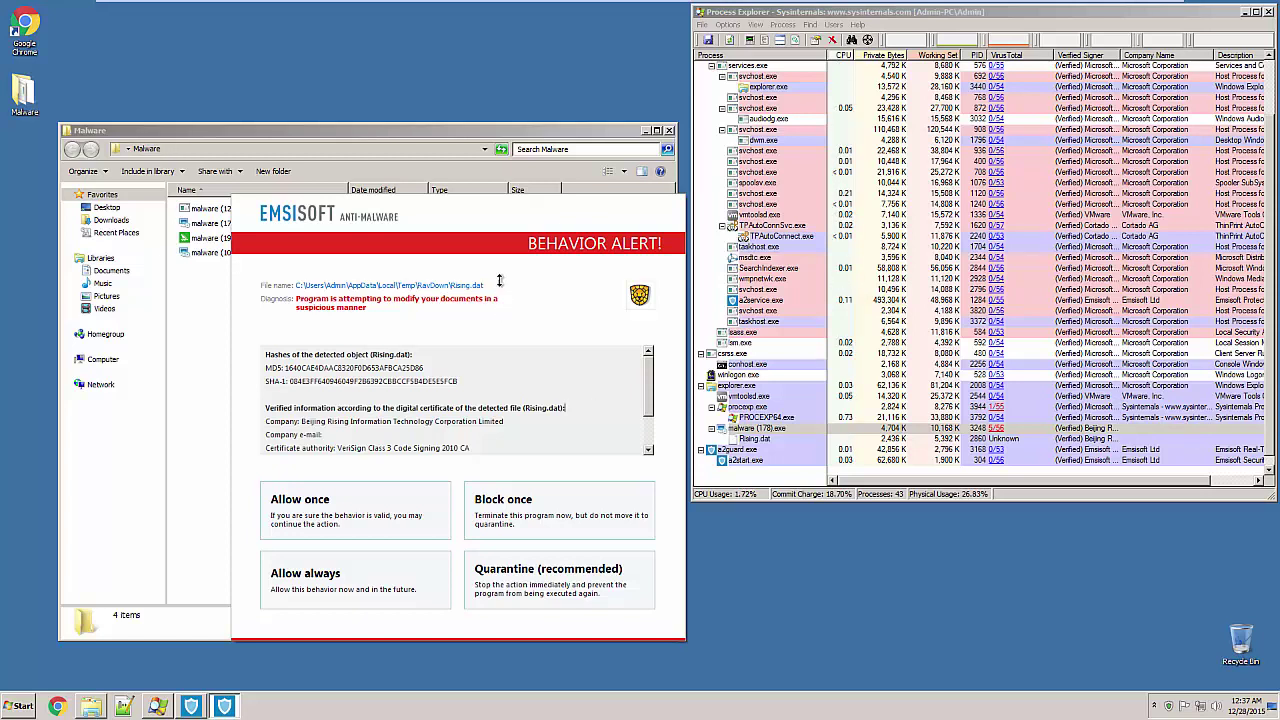
Step: Minimize the Malware folder window and block Rising.dat once in the Emsisoft behavior alert
left_click_drag(508, 224, 722, 188)
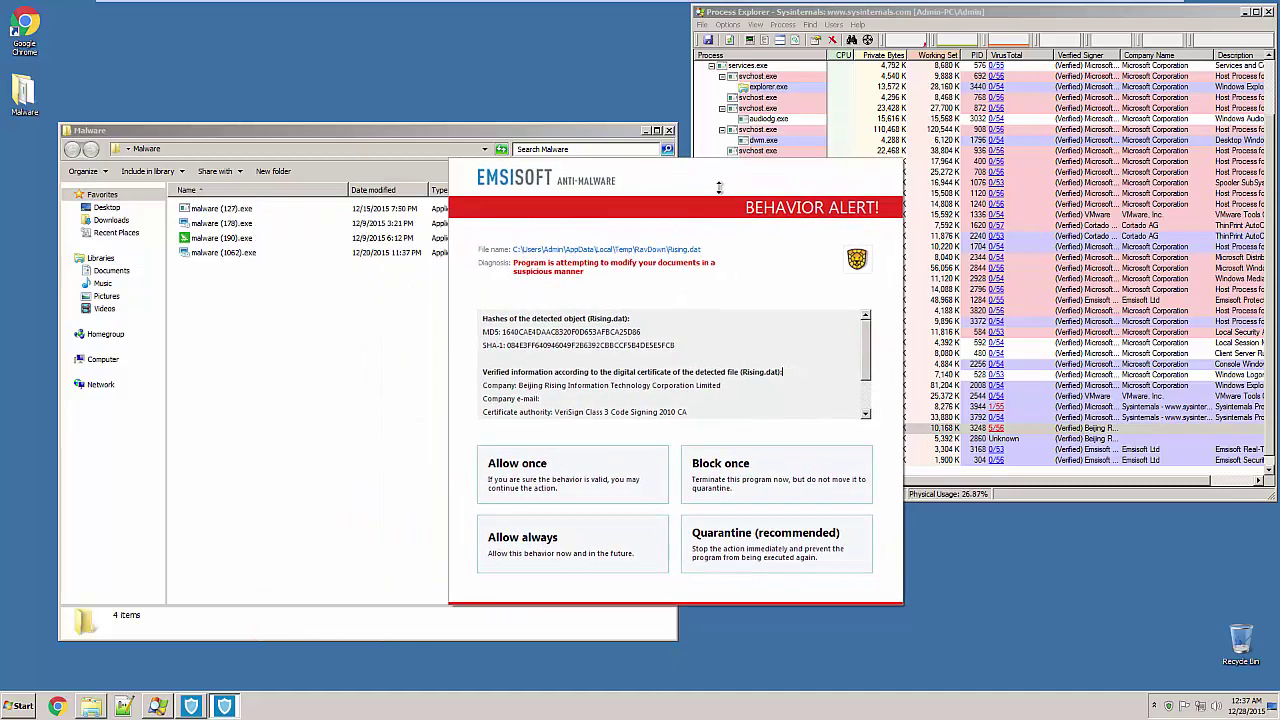
left_click(645, 129)
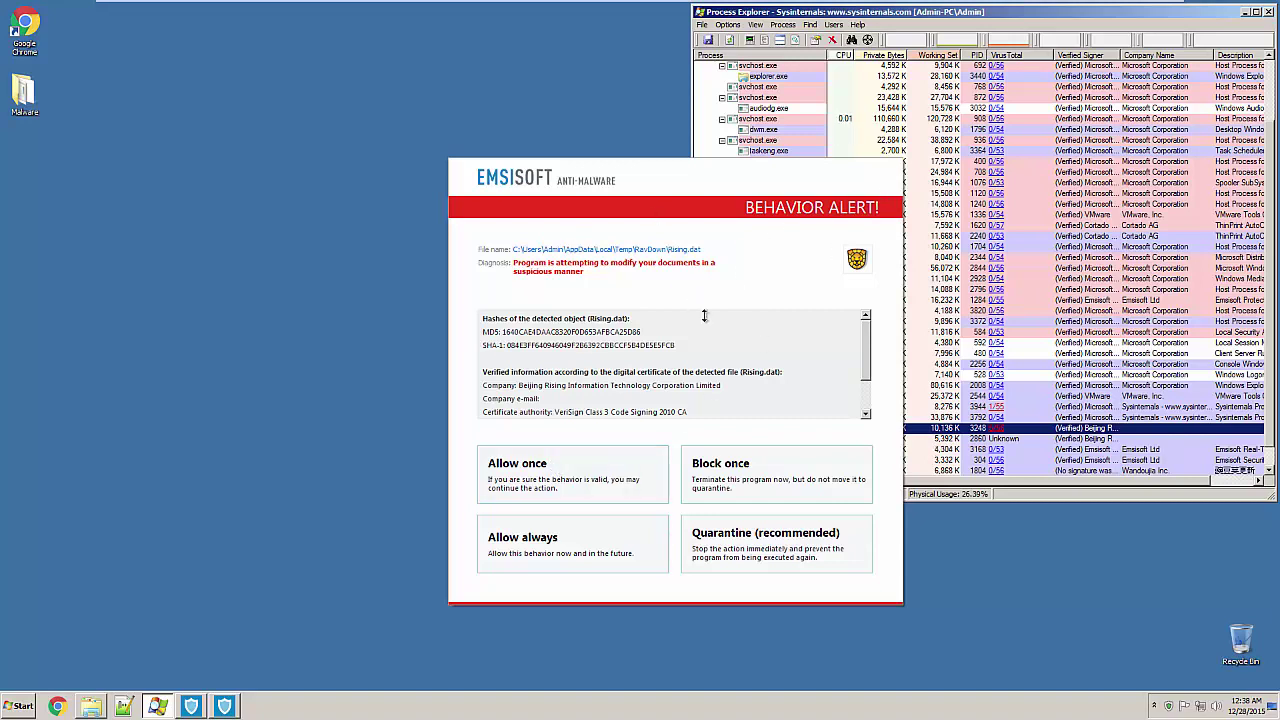
left_click(767, 481)
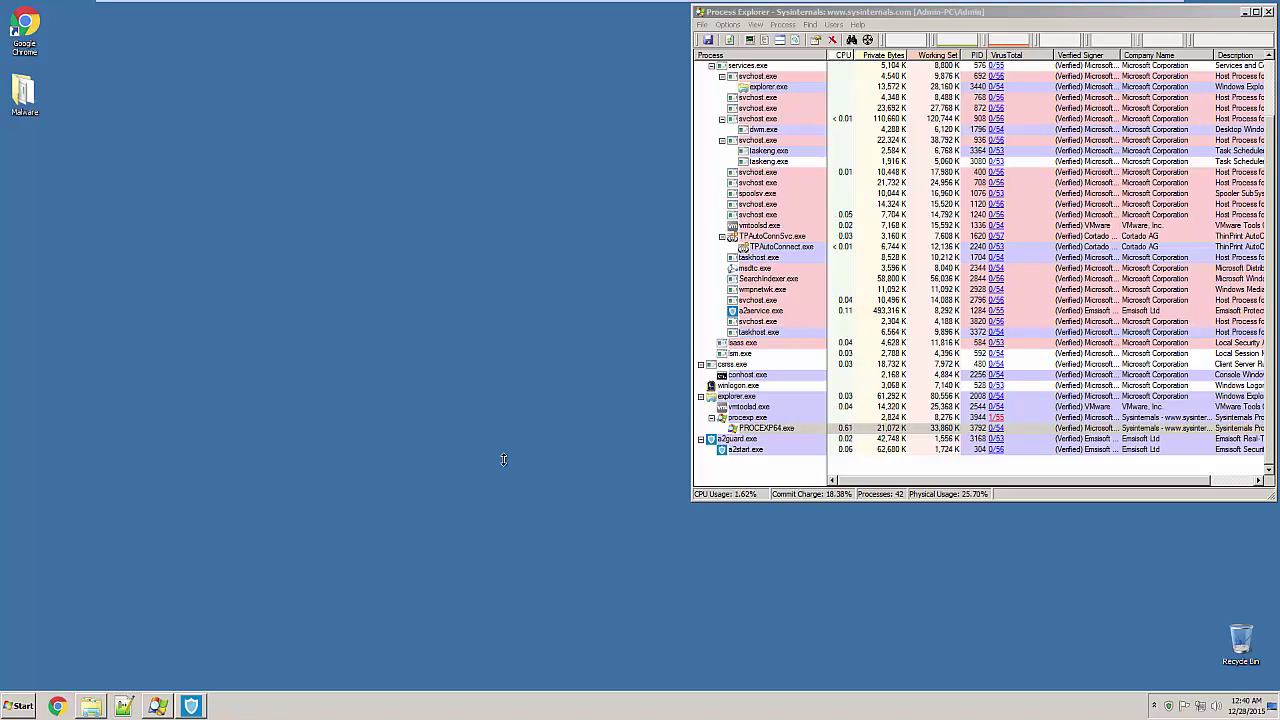
Step: Open the Emsisoft Anti-Malware overview and close the YouTube browser window covering it
left_click(191, 706)
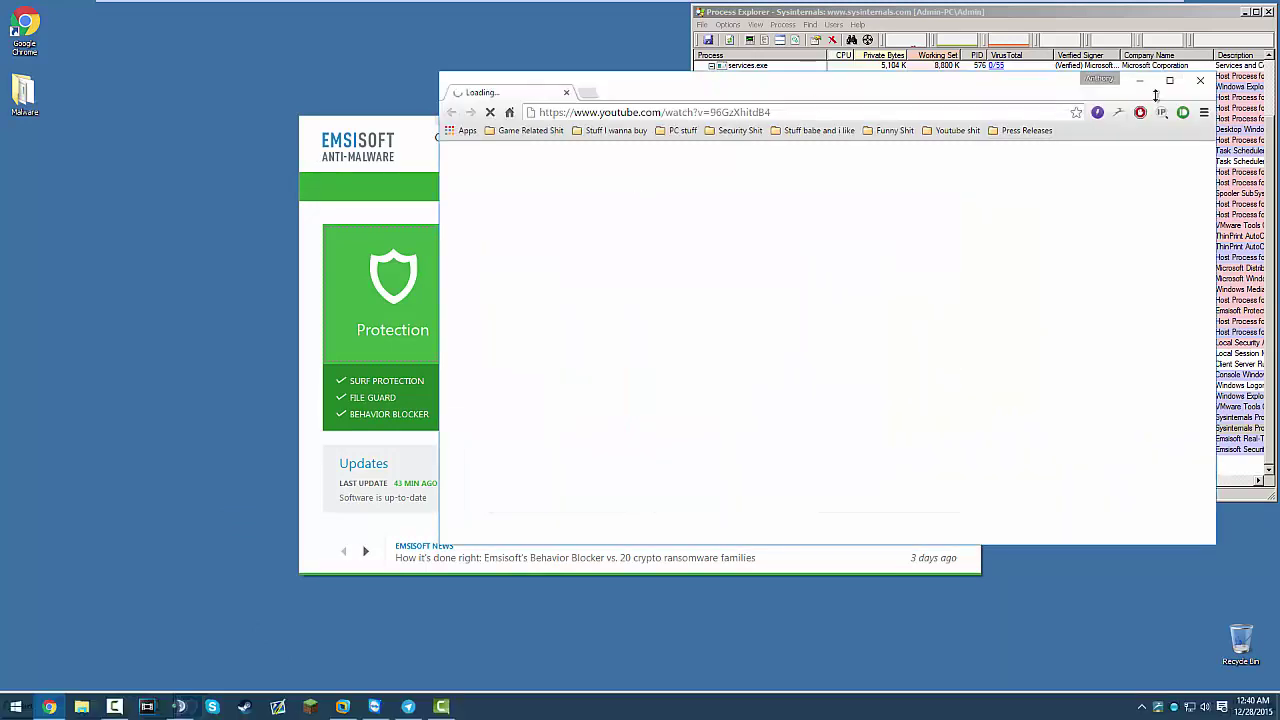
left_click(1200, 80)
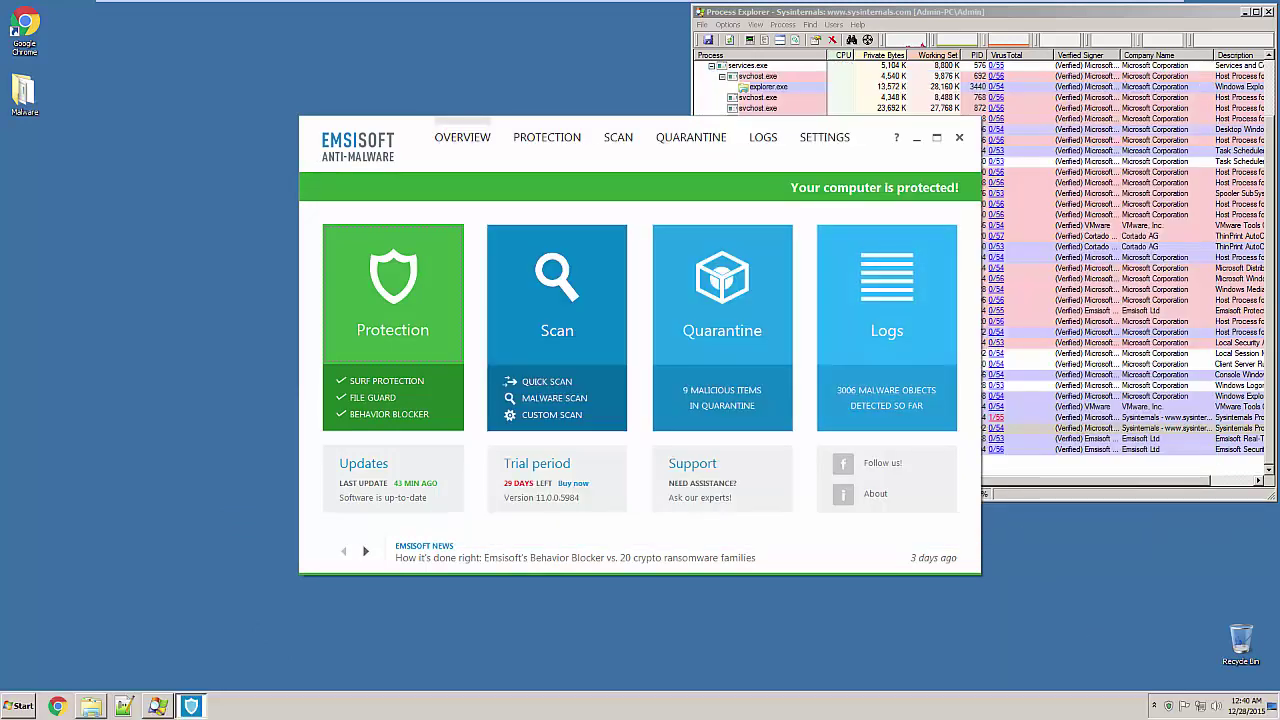